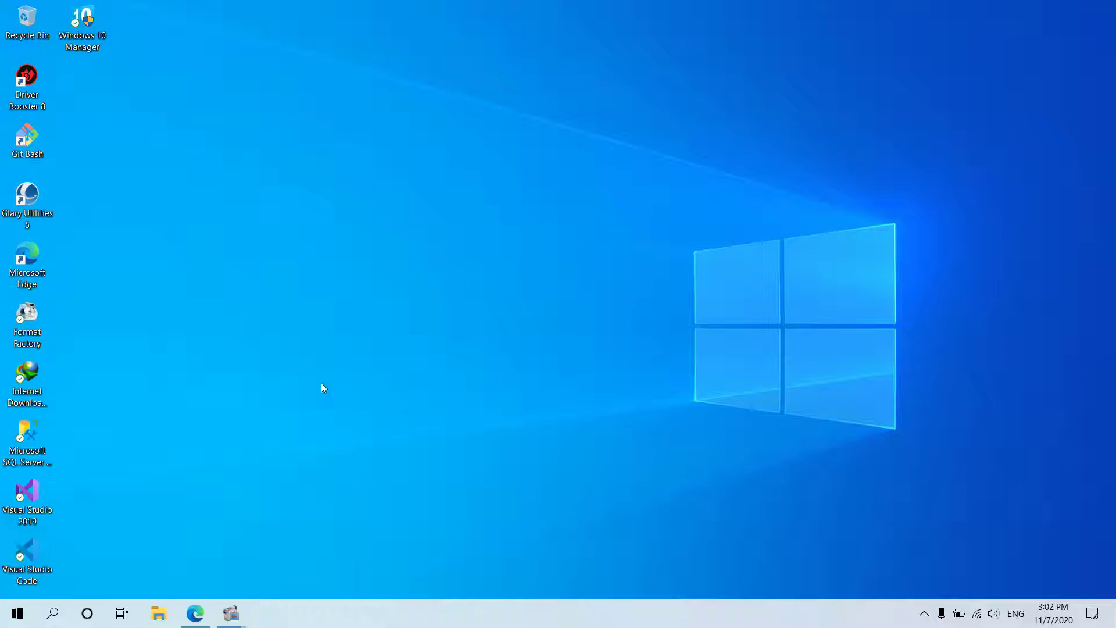
Step: Restore Edge and scroll the Download Windows 10 page to the media creation tool section
click(195, 612)
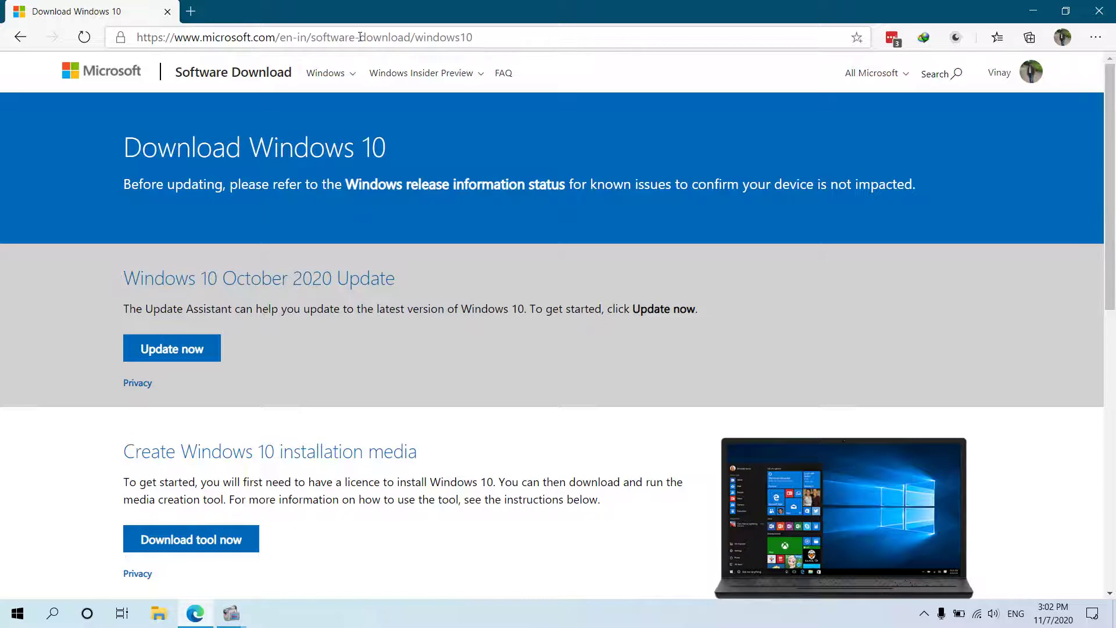
scroll(484, 148, down, 3)
scroll(500, 229, down, 6)
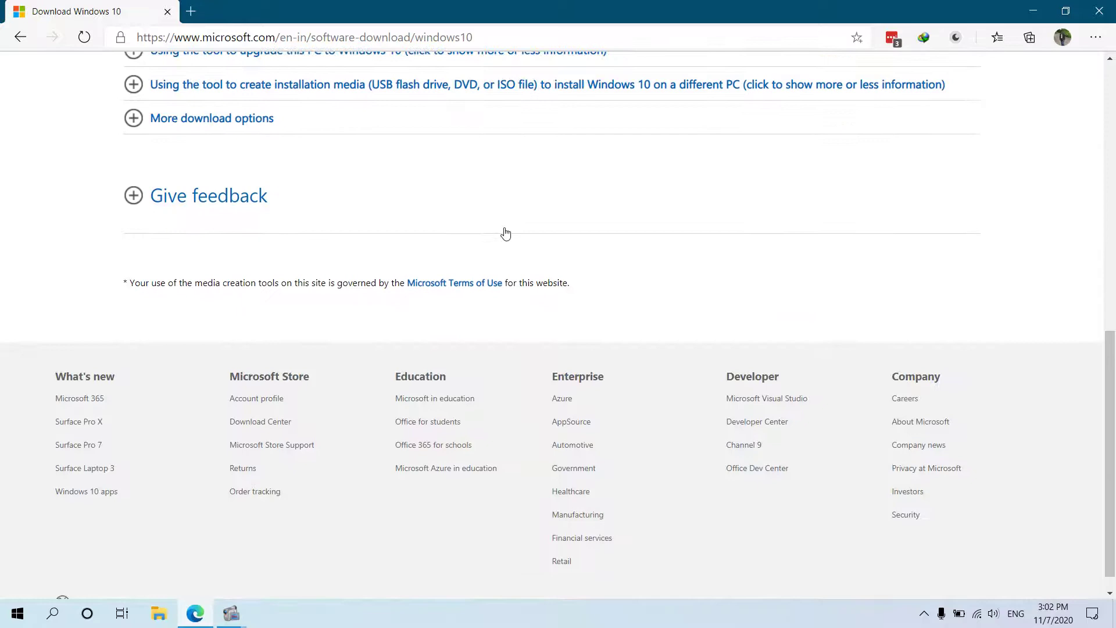
scroll(507, 232, up, 9)
scroll(505, 232, down, 6)
scroll(505, 233, down, 4)
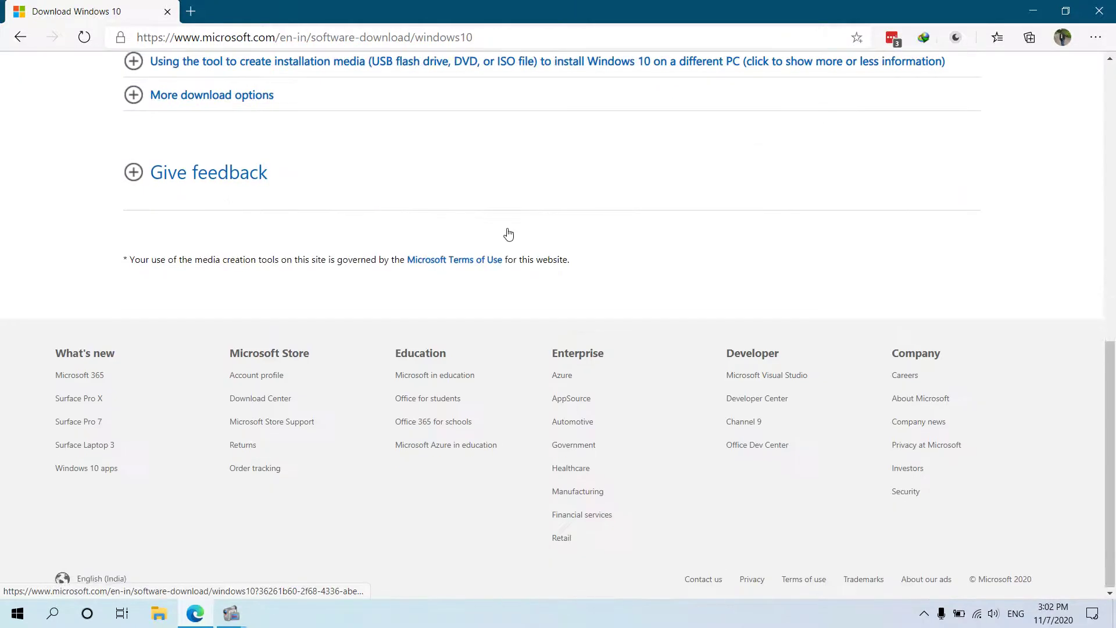
scroll(509, 234, up, 4)
scroll(509, 235, up, 3)
scroll(507, 228, up, 3)
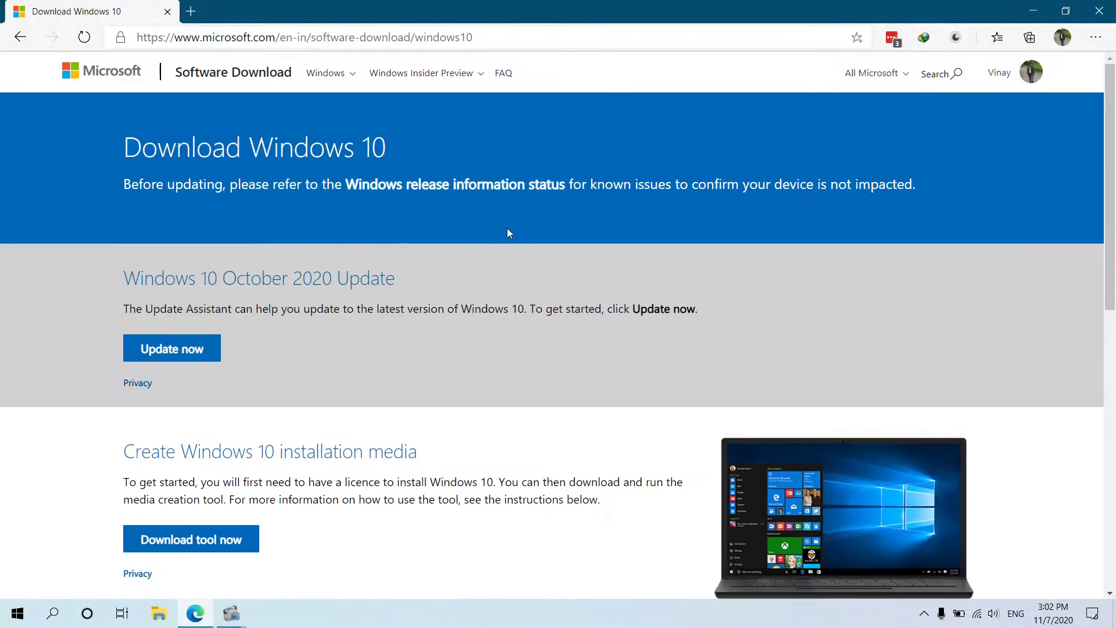
scroll(502, 231, down, 1)
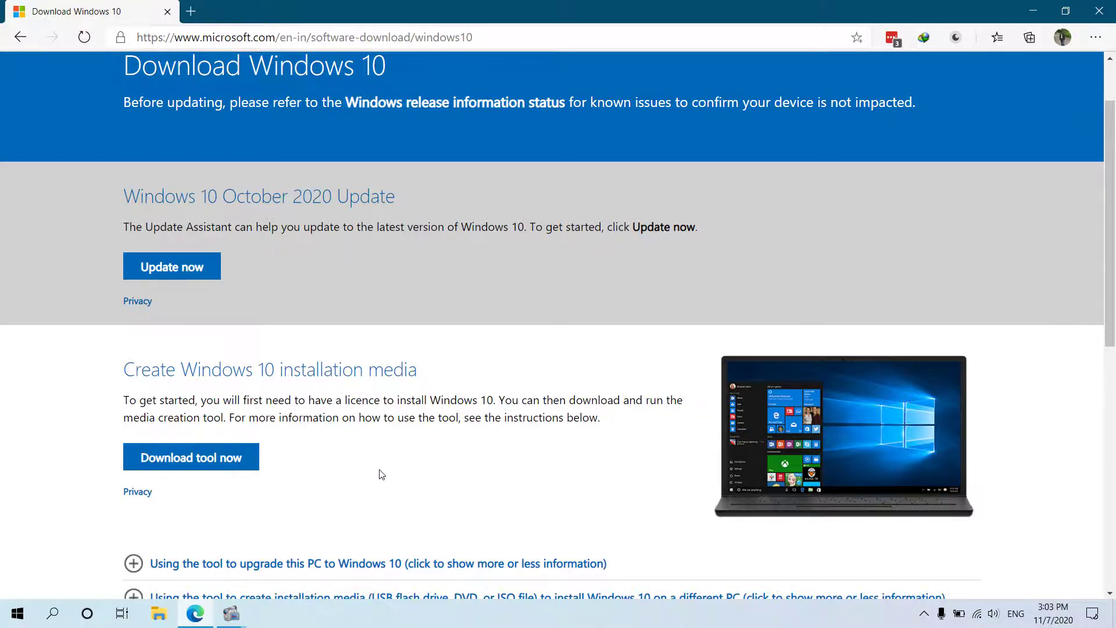
Step: Inspect the address software-download/windows10, selecting and deselecting its windows10 ending
scroll(381, 474, up, 2)
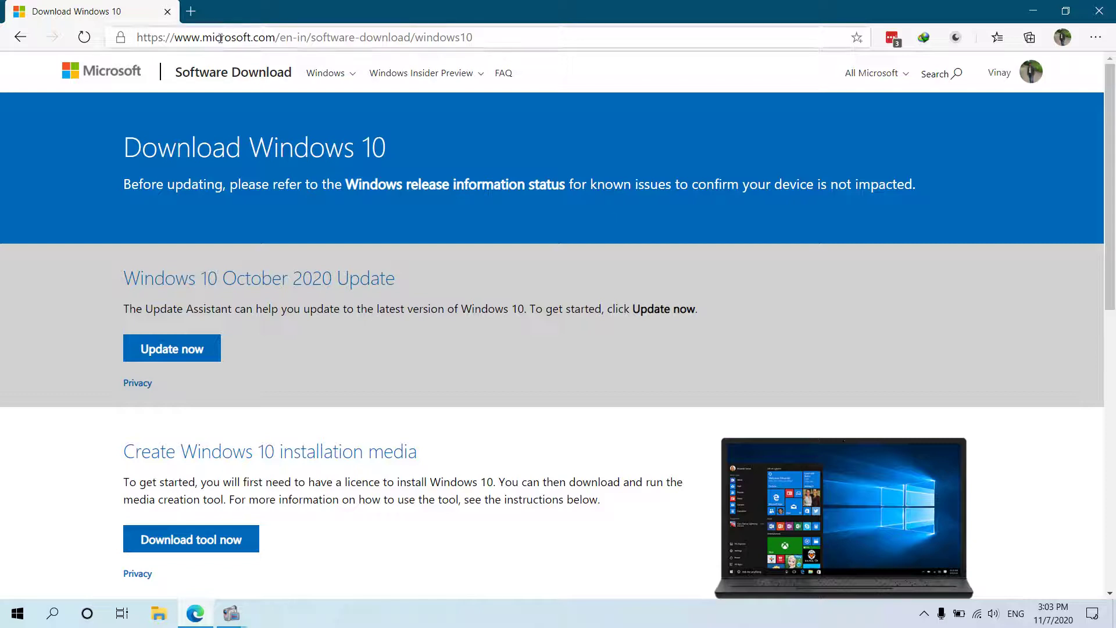
drag(143, 39, 517, 39)
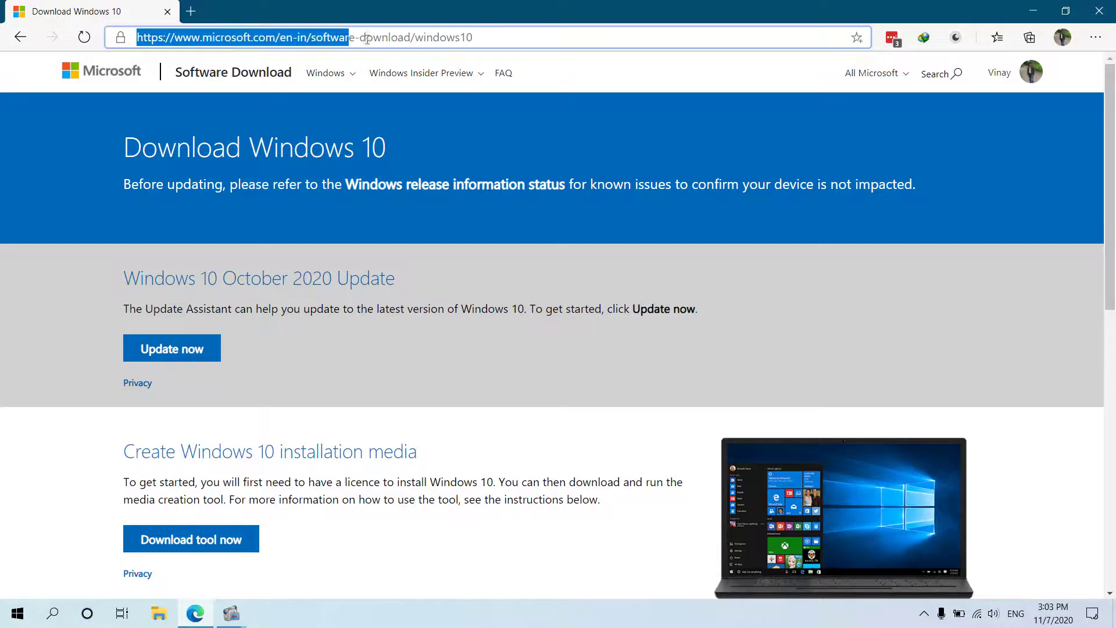
click(517, 39)
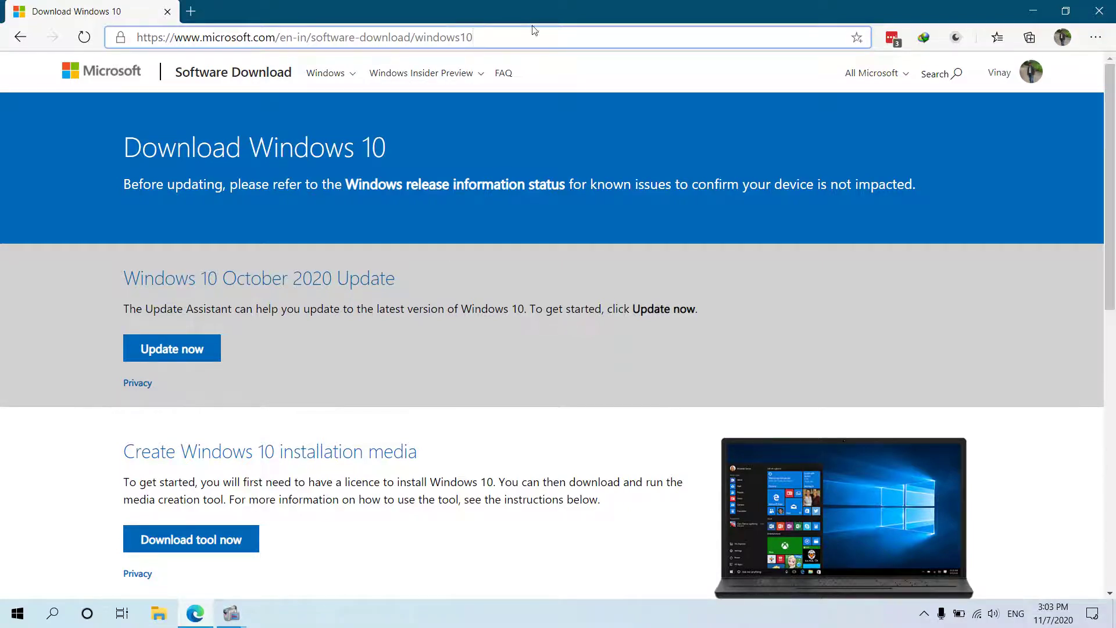
double_click(518, 37)
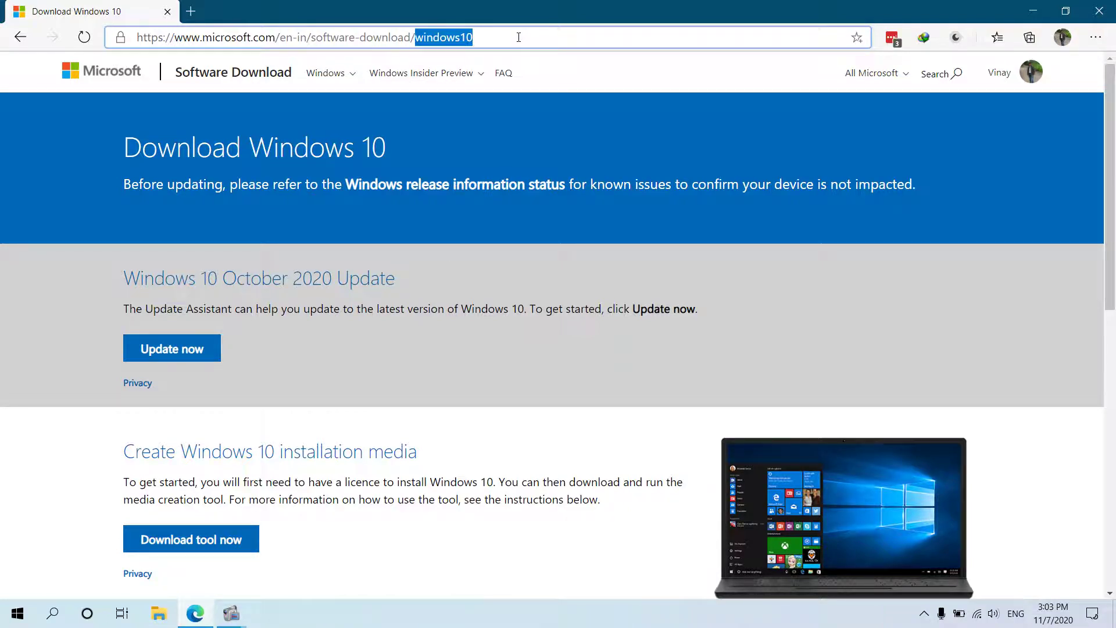
click(519, 37)
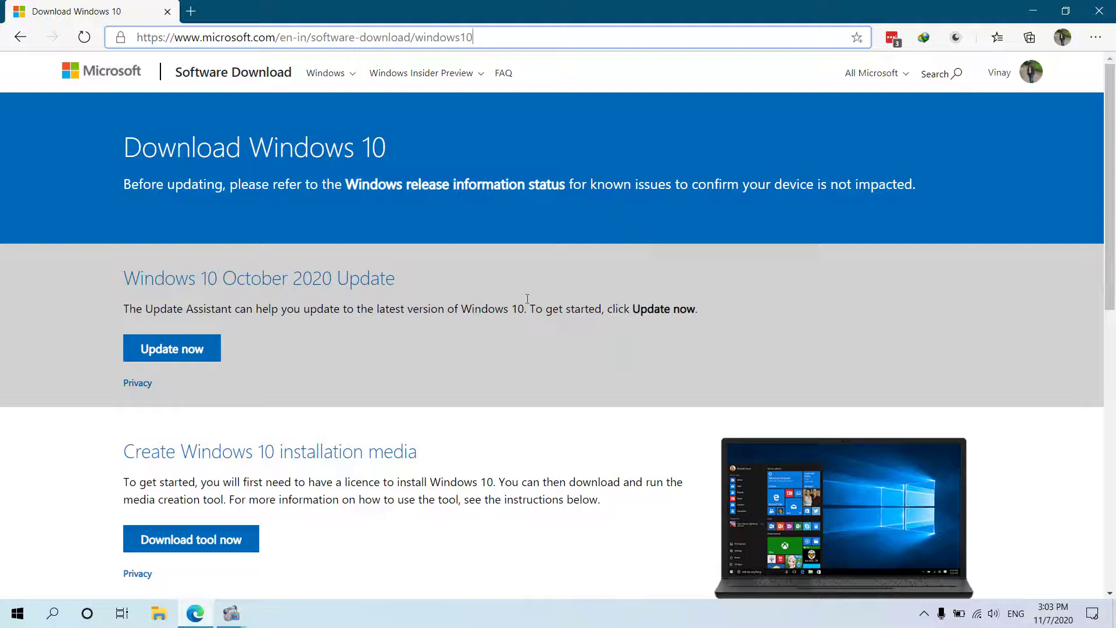
Step: Open DevTools via Inspect, reopen Network conditions from More tools, and drag its drawer taller
right_click(780, 288)
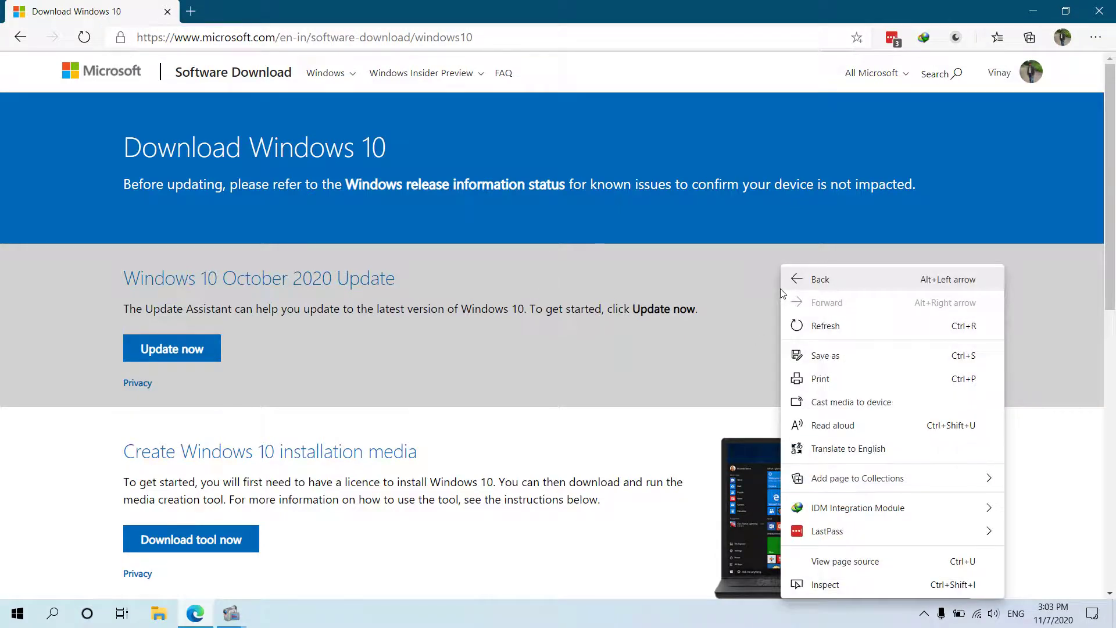
click(845, 584)
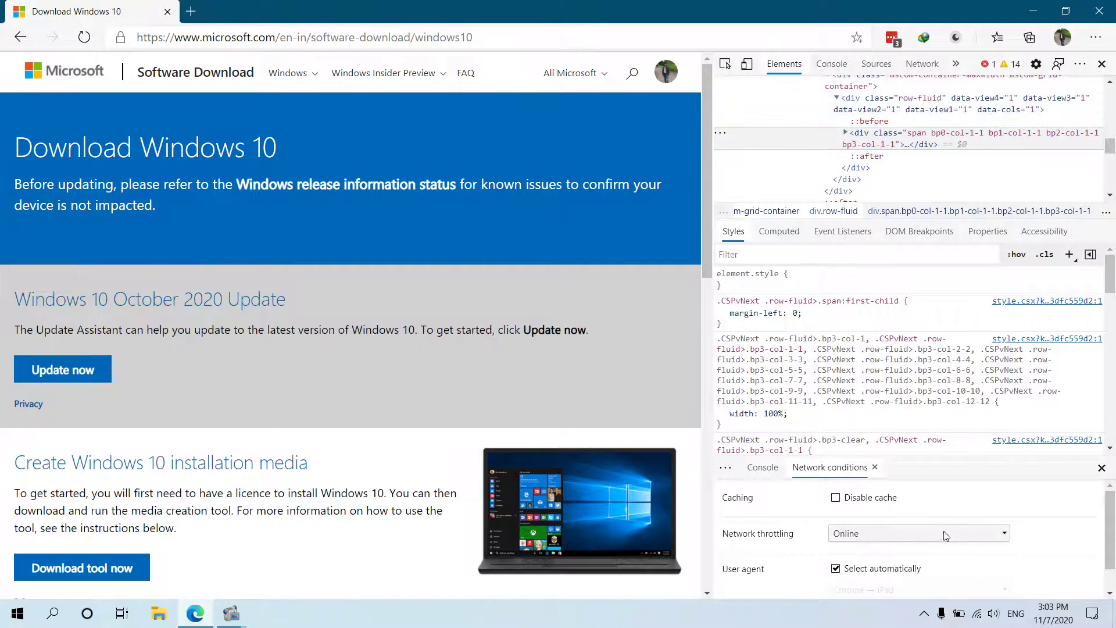
click(1102, 467)
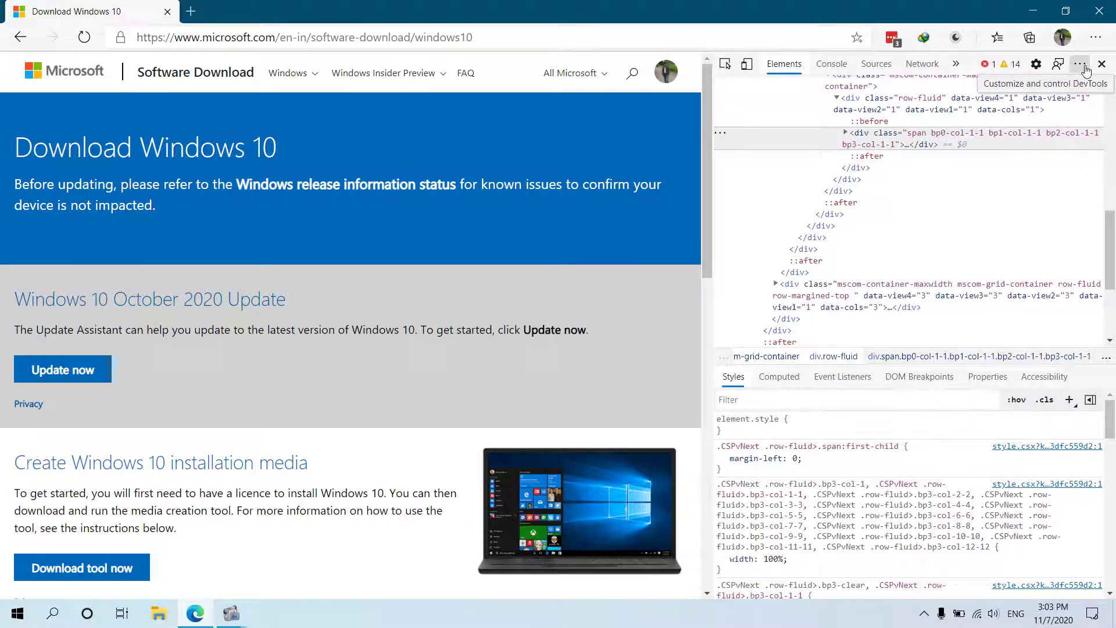
click(1081, 65)
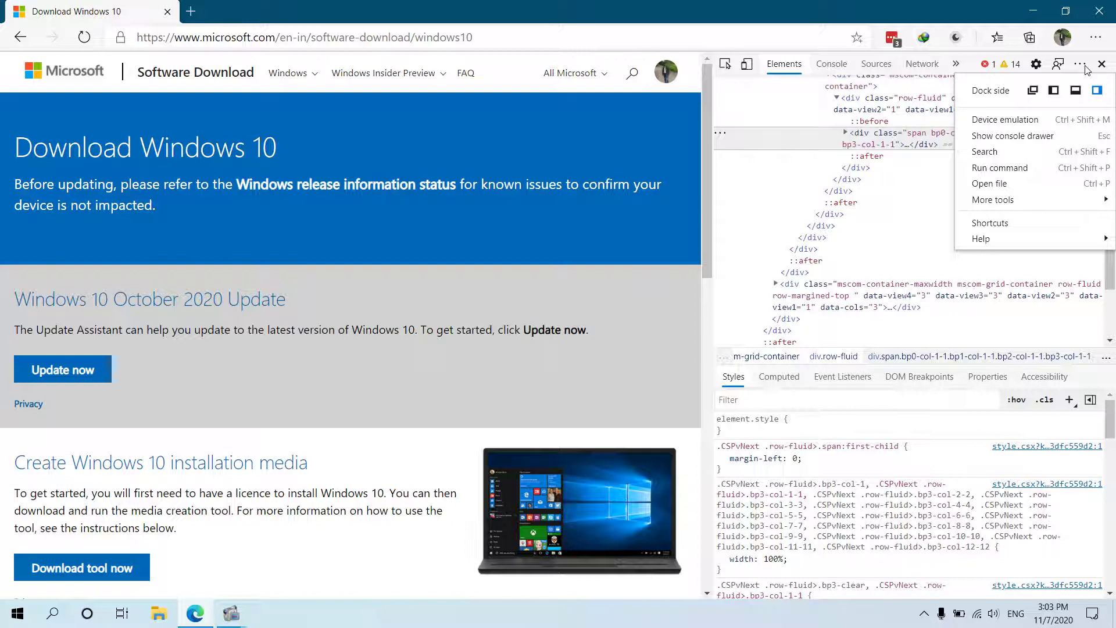
mouse_move(993, 200)
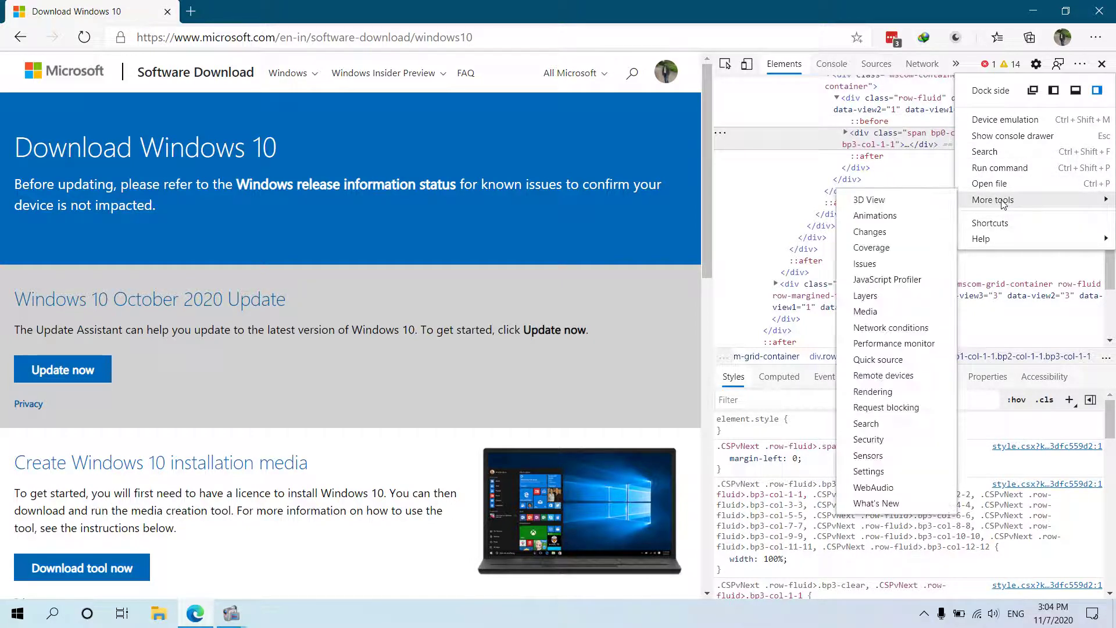
click(897, 329)
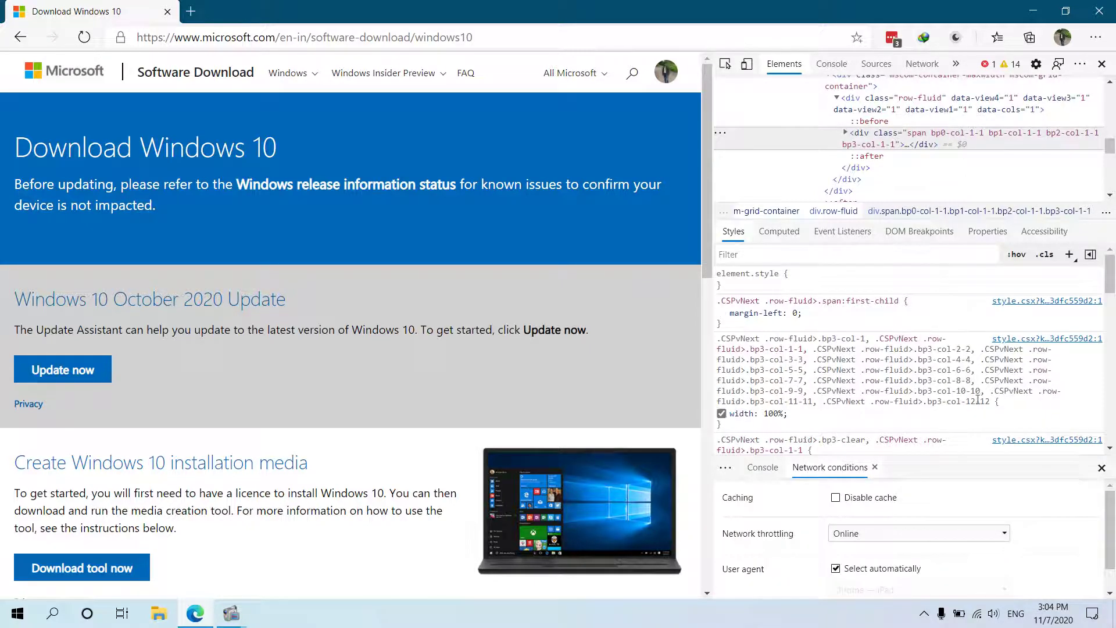
click(1101, 468)
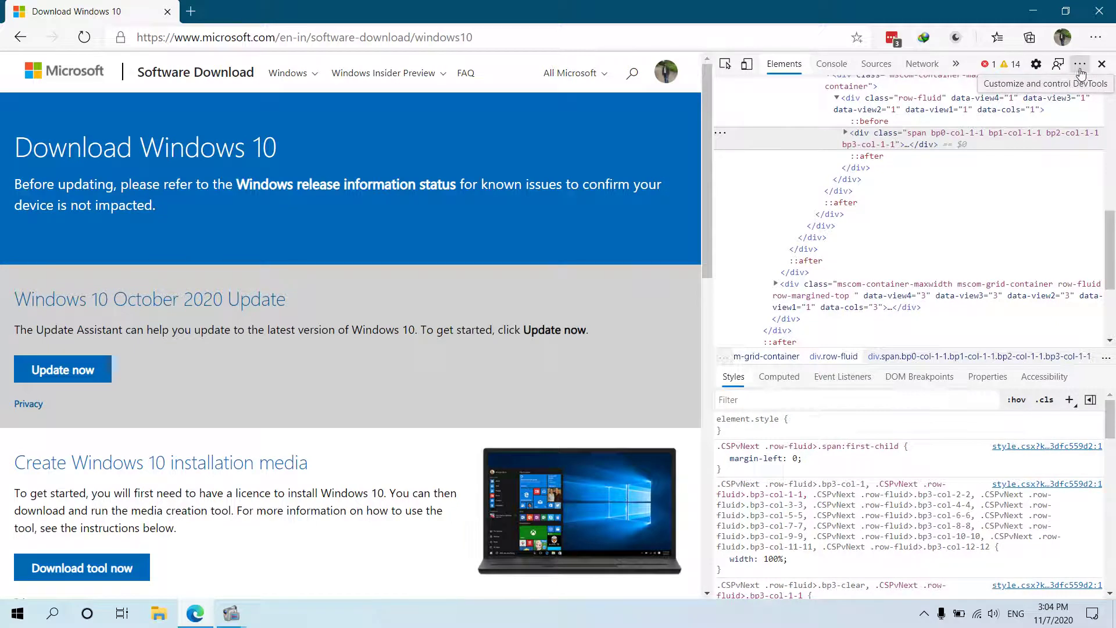
click(1080, 65)
mouse_move(993, 200)
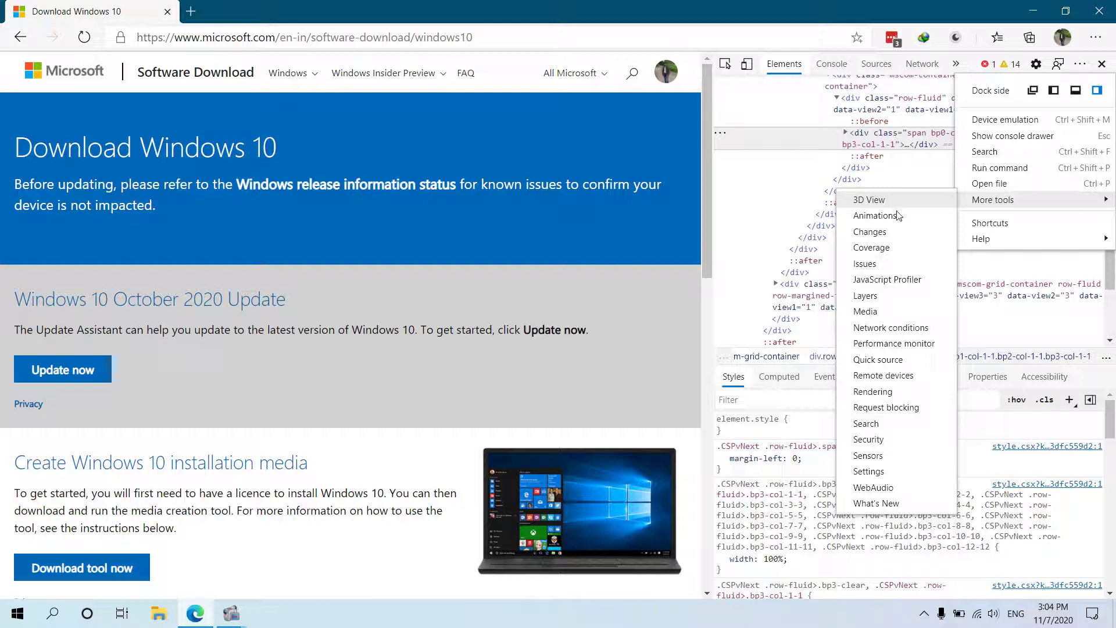
click(887, 329)
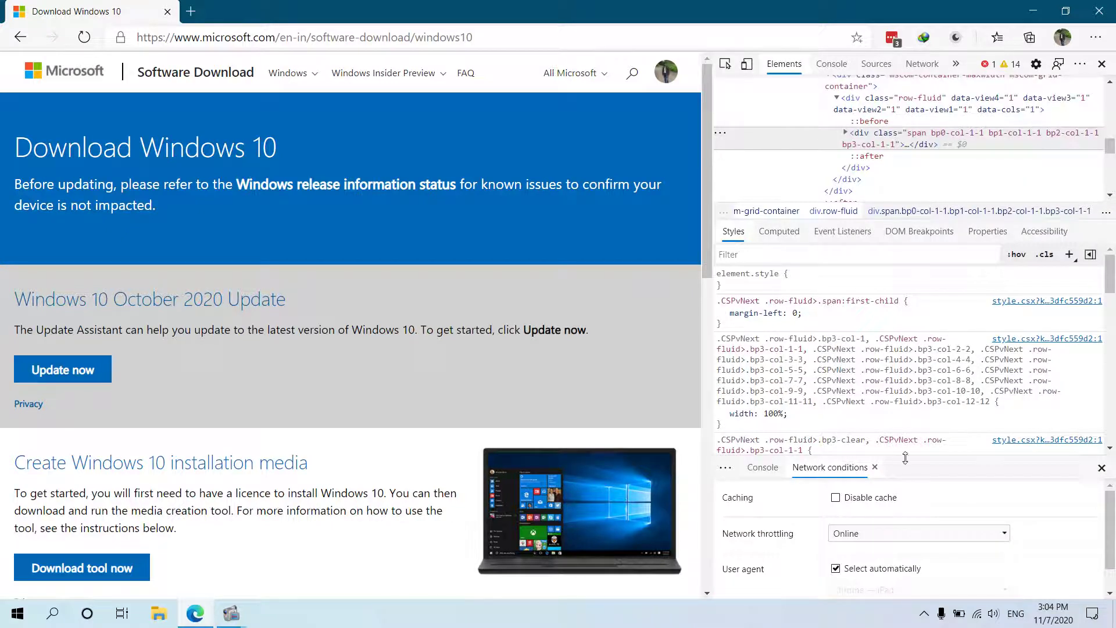
drag(934, 454, 915, 316)
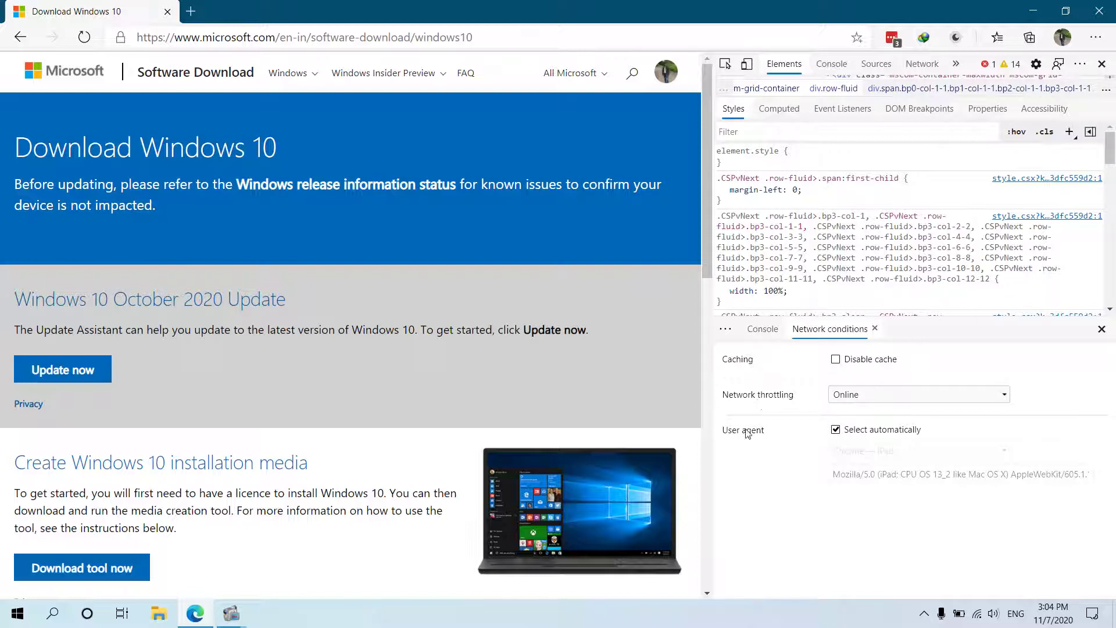
Step: Uncheck 'Select automatically' and set the user agent to Chrome — iPad
click(836, 430)
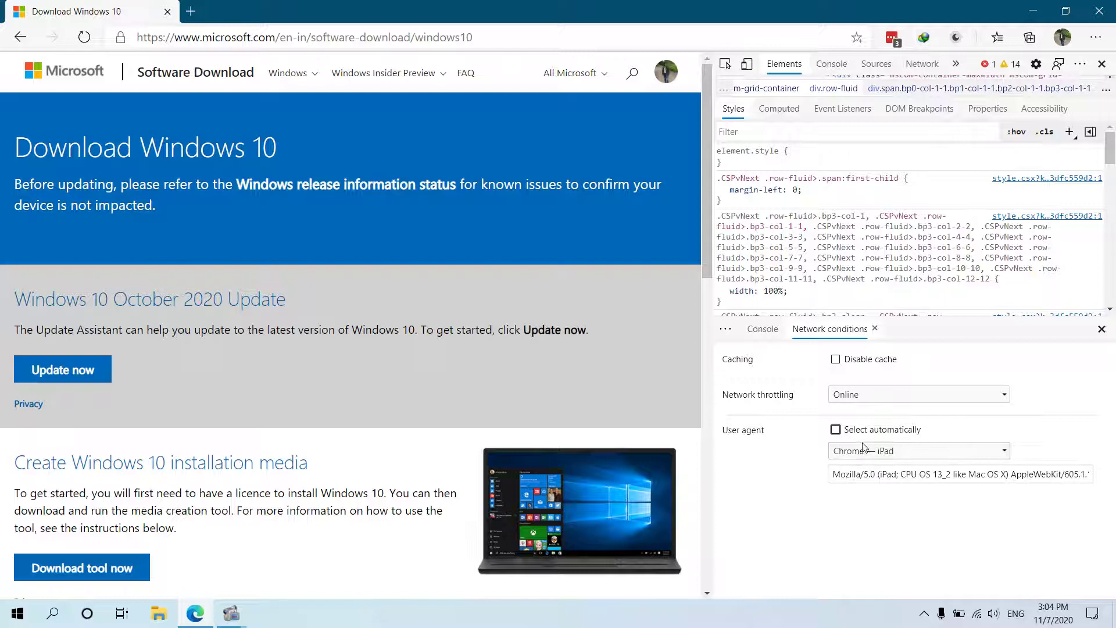
click(884, 453)
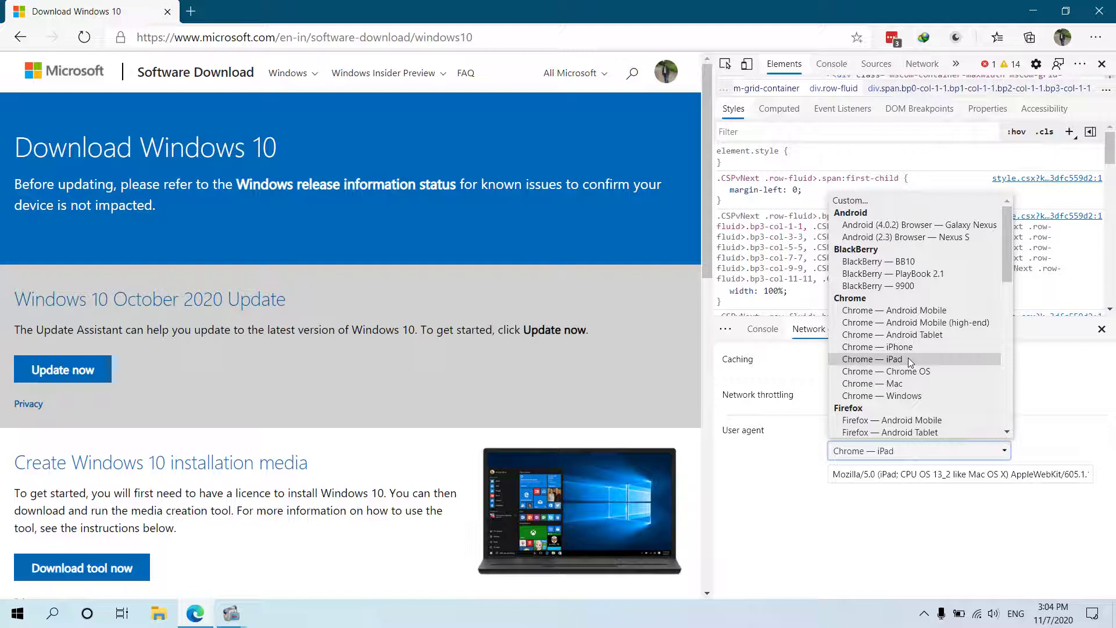
click(907, 359)
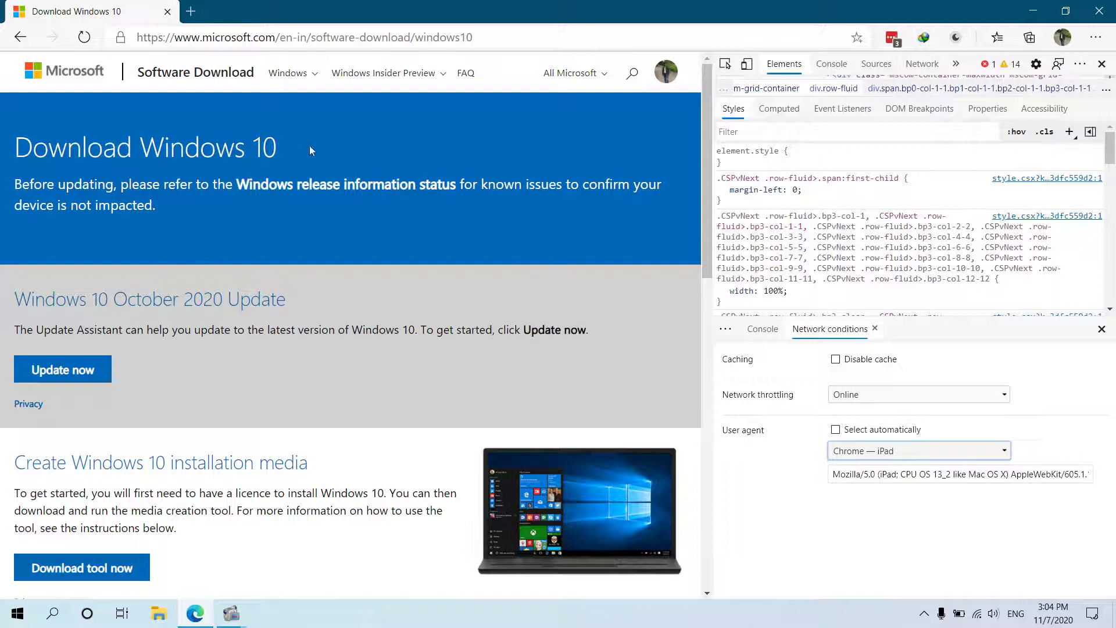
Step: Scroll through the Download Windows 10 page and back up to its top
scroll(246, 222, down, 1)
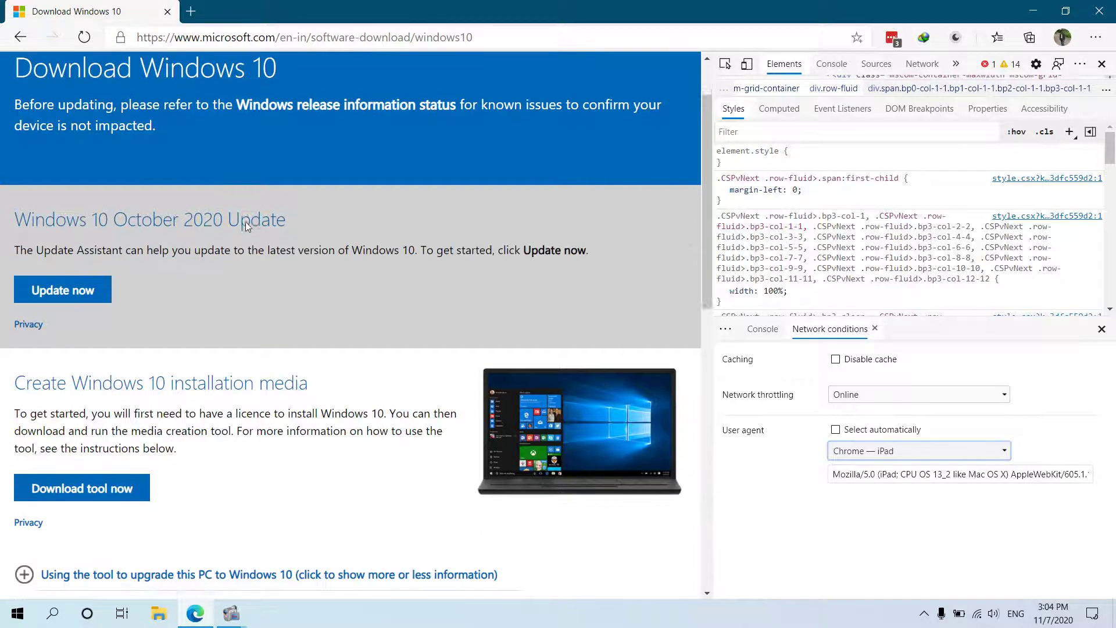
scroll(245, 221, down, 1)
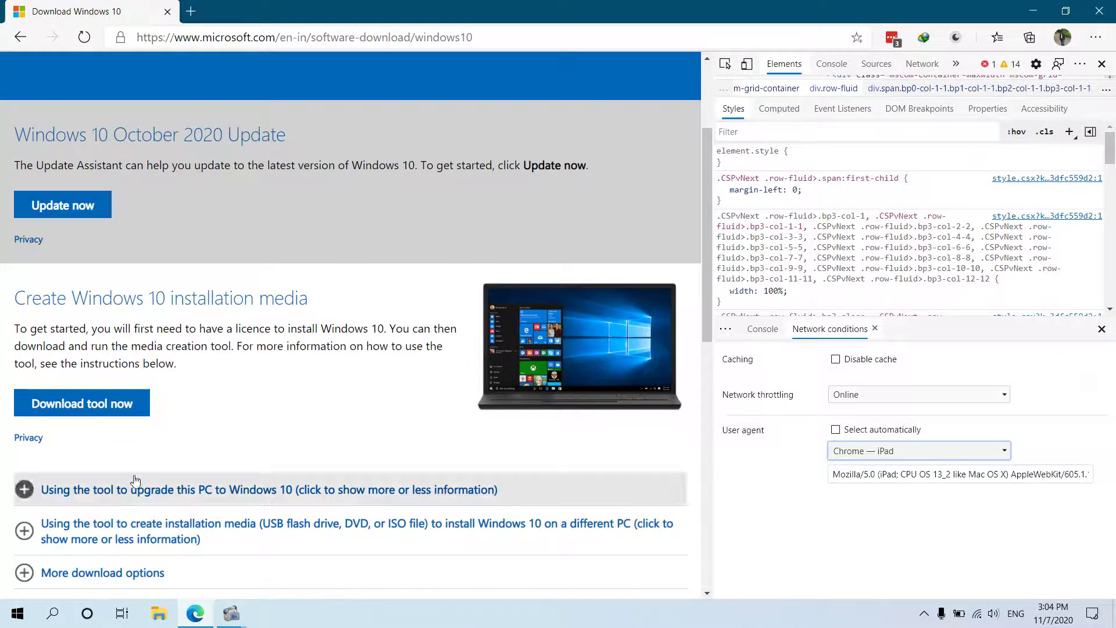
scroll(217, 246, up, 1)
scroll(218, 245, down, 1)
scroll(219, 250, down, 4)
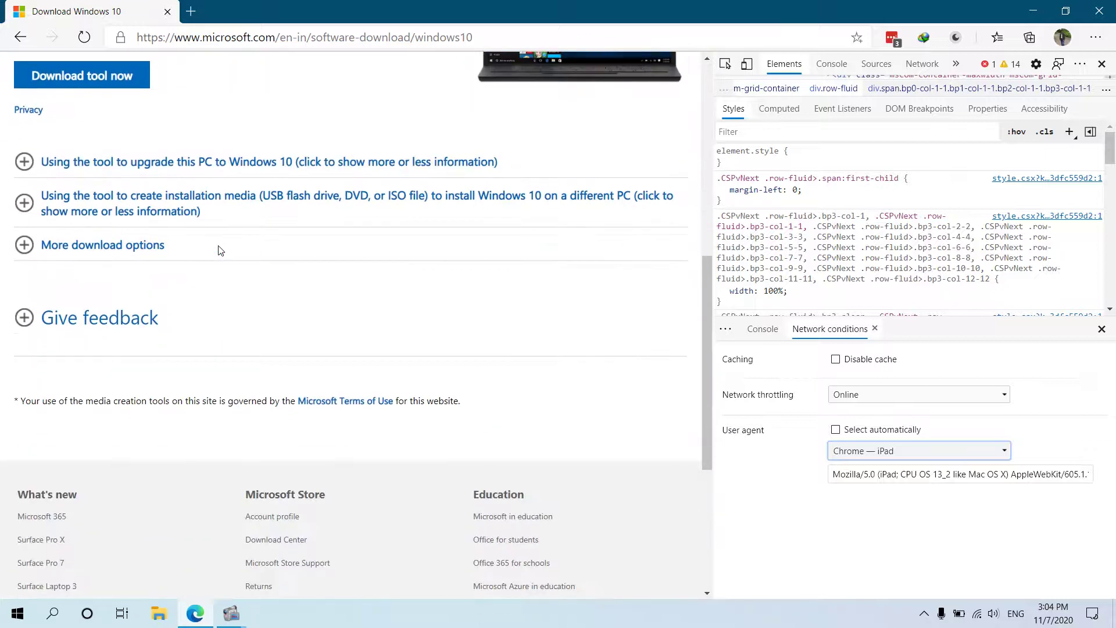
scroll(219, 251, down, 2)
scroll(220, 254, down, 2)
scroll(220, 258, up, 1)
scroll(221, 259, up, 3)
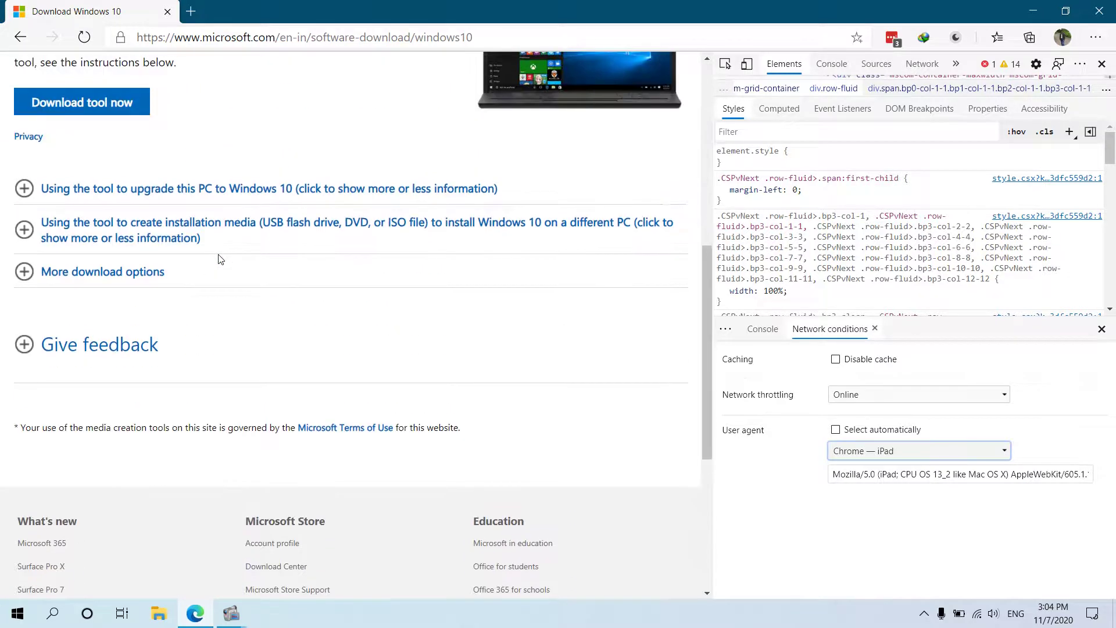
scroll(187, 486, down, 1)
scroll(290, 465, down, 2)
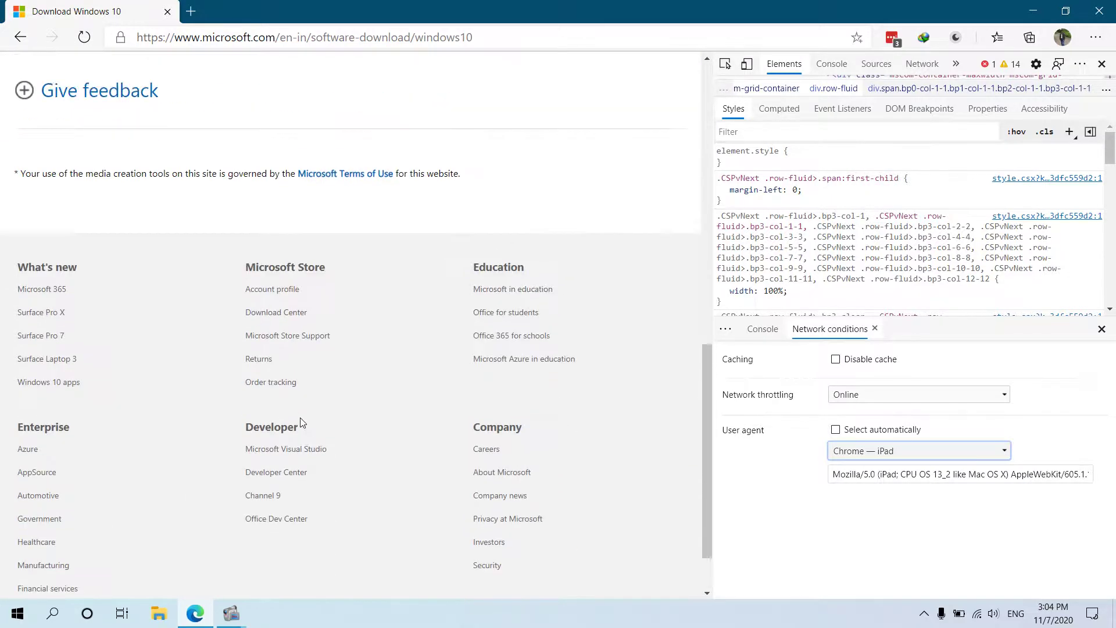
scroll(301, 420, up, 3)
scroll(301, 421, up, 2)
scroll(300, 421, up, 3)
scroll(301, 422, up, 2)
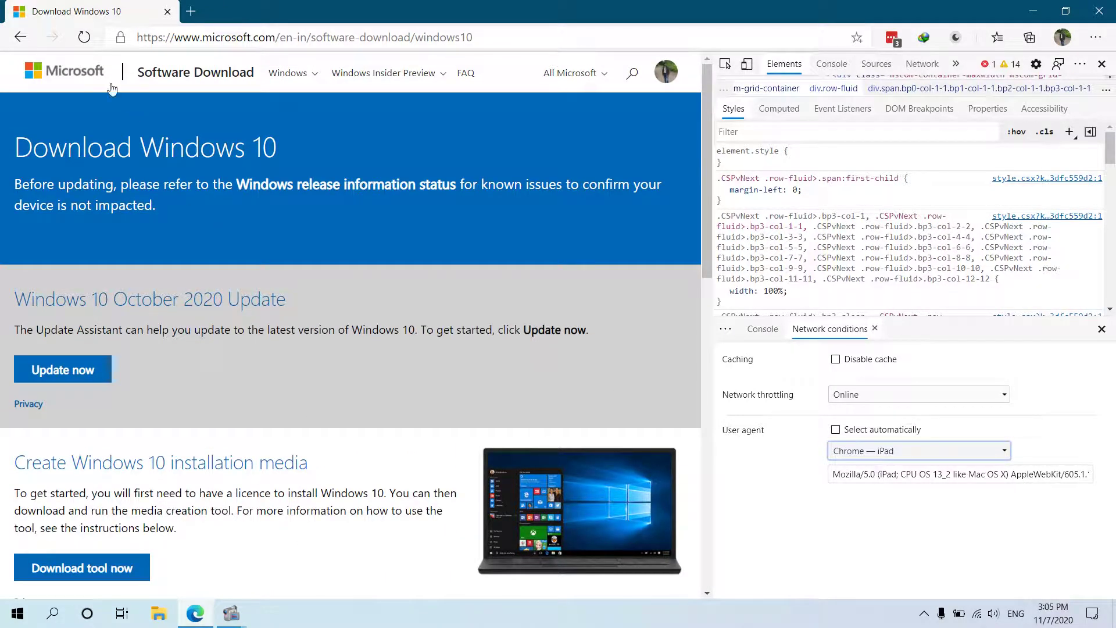
Step: Refresh the page under the iPad user agent and pick Windows 10 under Select edition
click(86, 43)
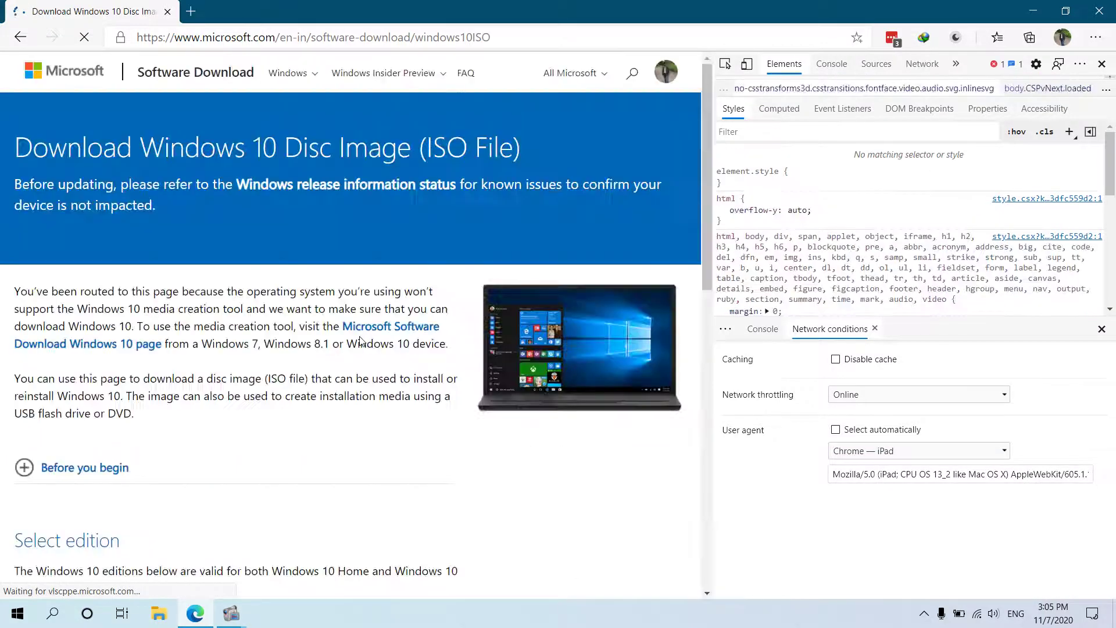
scroll(324, 298, down, 3)
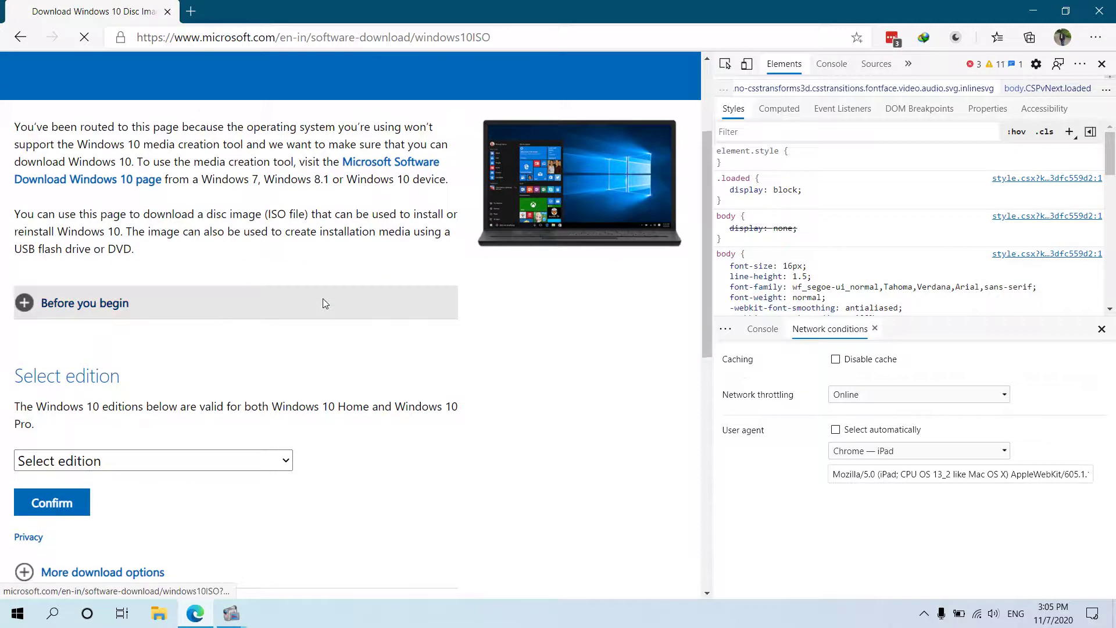
scroll(297, 305, down, 6)
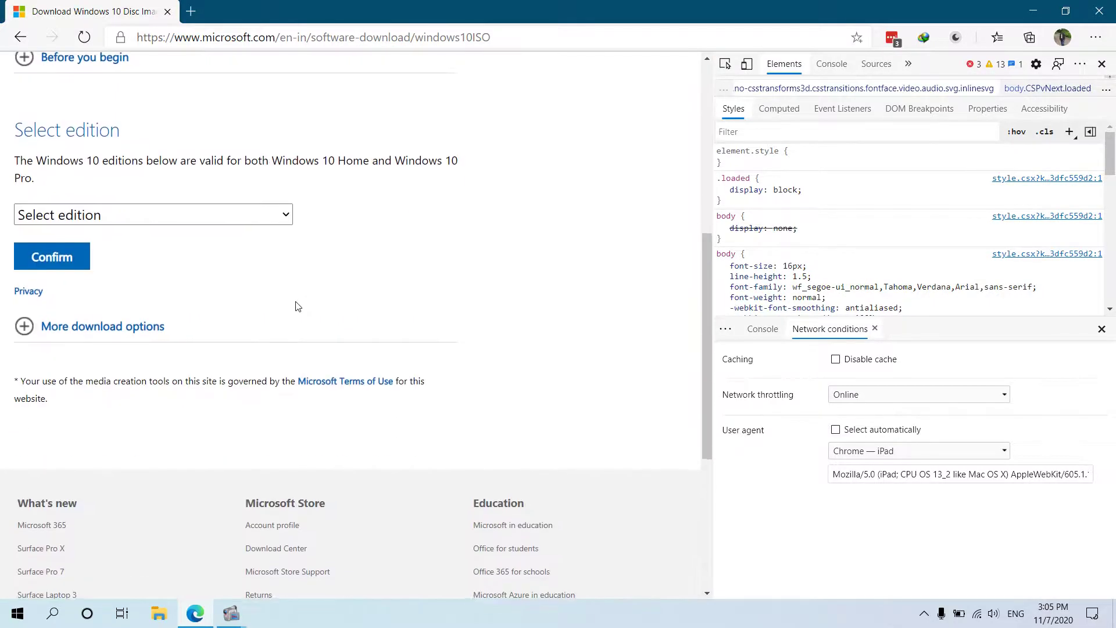
scroll(297, 306, down, 5)
scroll(297, 305, up, 8)
scroll(290, 296, up, 3)
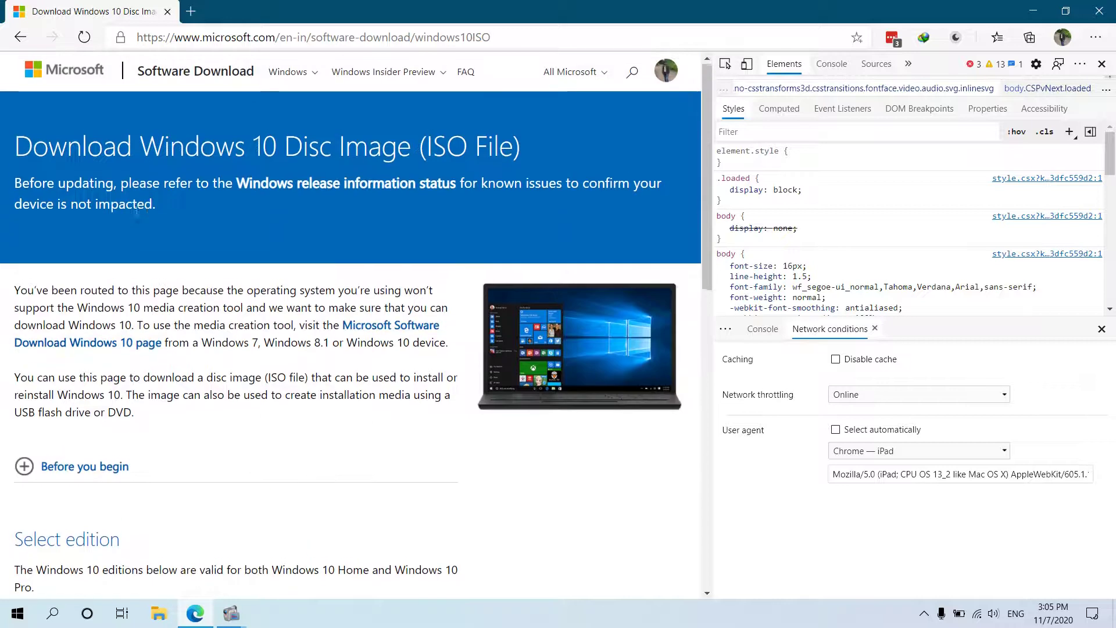
scroll(219, 289, down, 3)
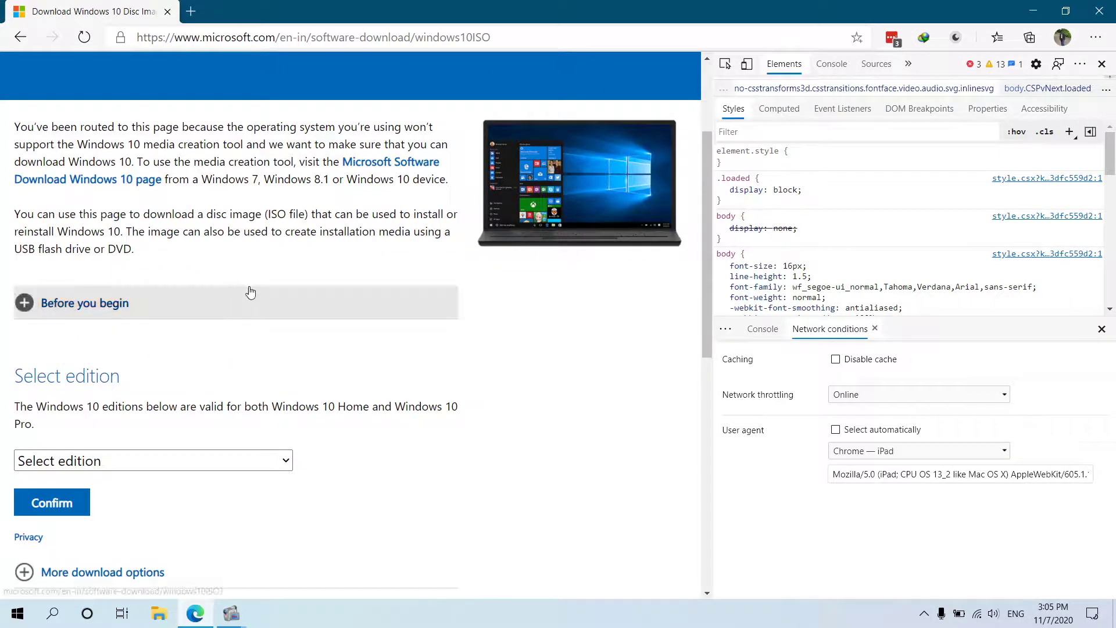
scroll(250, 290, down, 3)
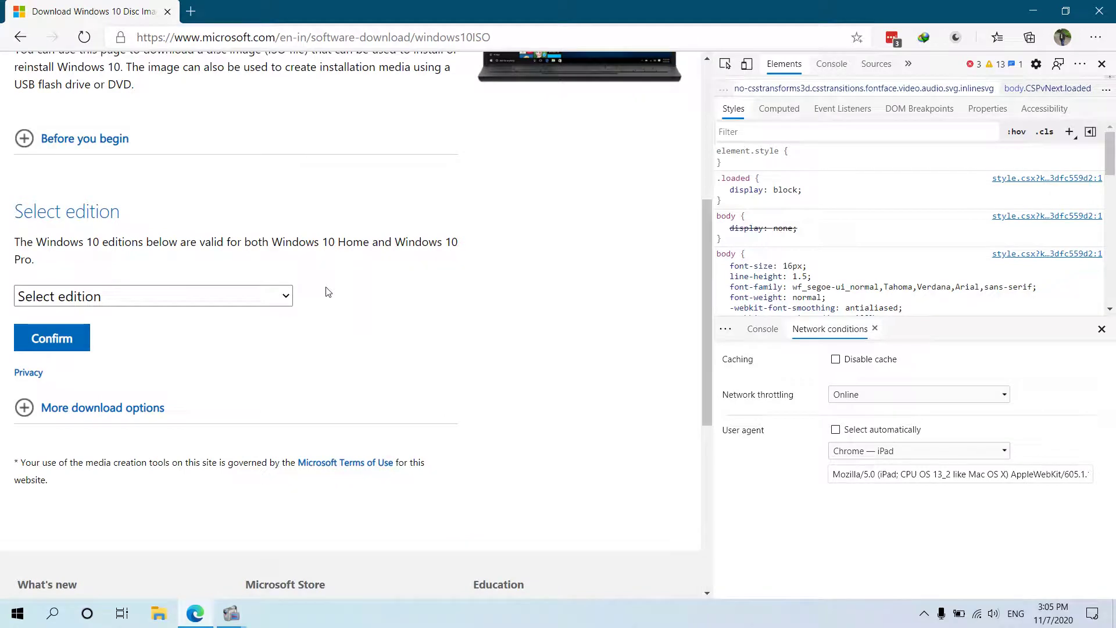
click(285, 298)
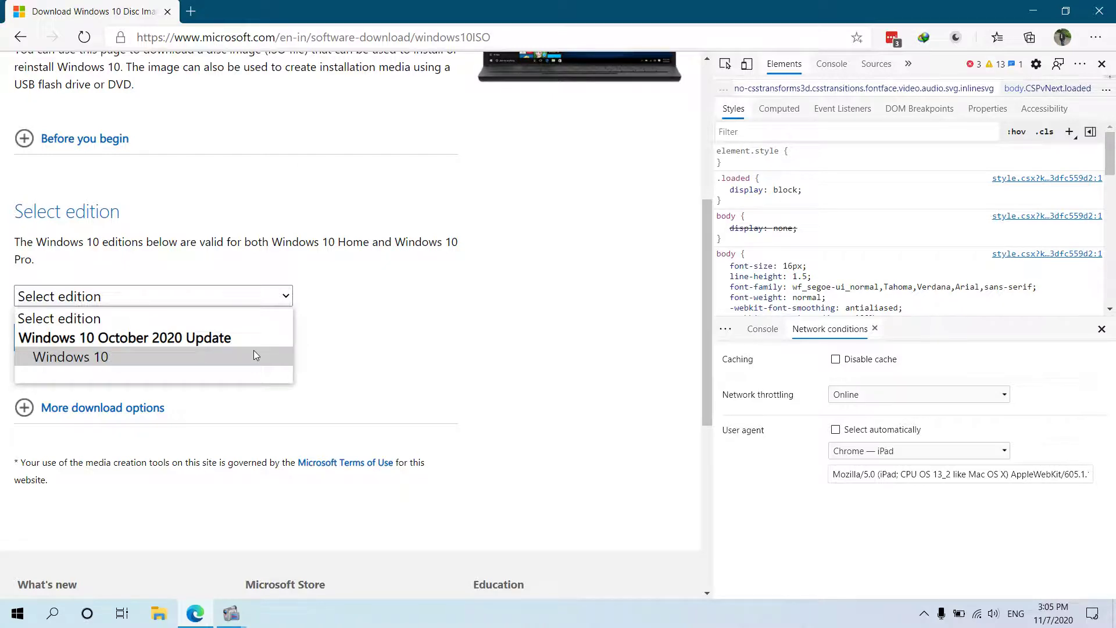
click(253, 356)
Step: Confirm the Windows 10 edition, then choose and confirm English International as the product language
click(75, 339)
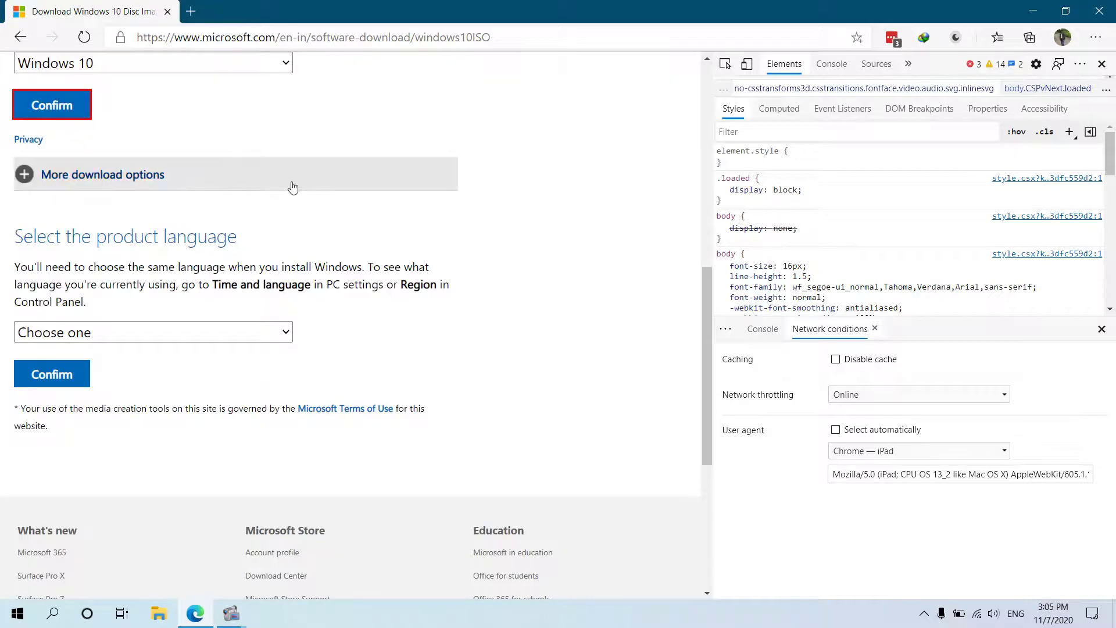
click(285, 333)
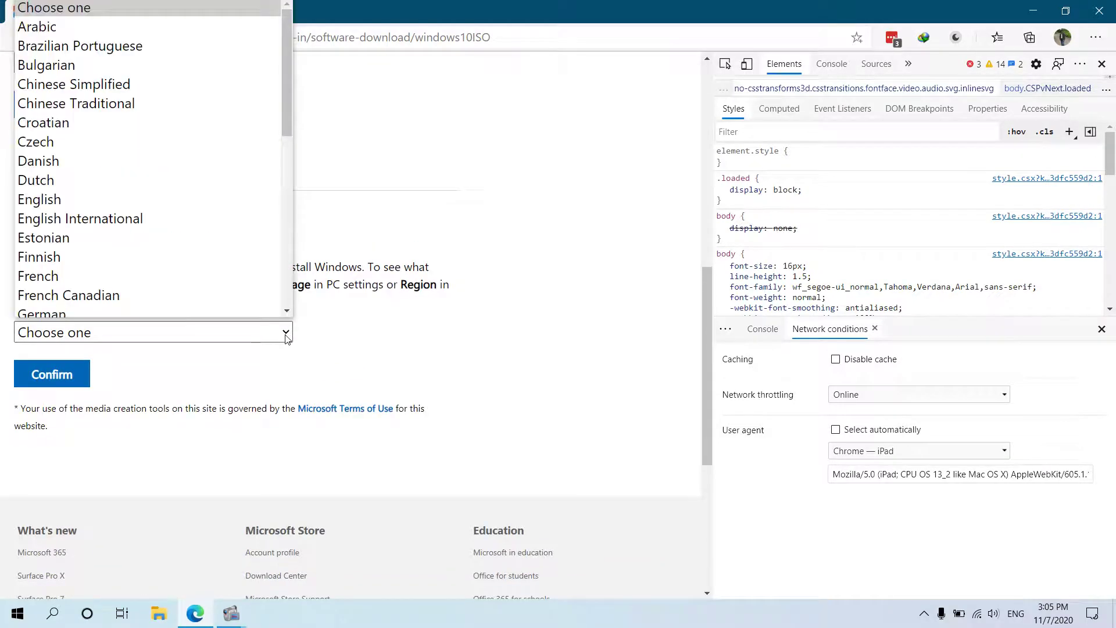
scroll(242, 305, down, 1)
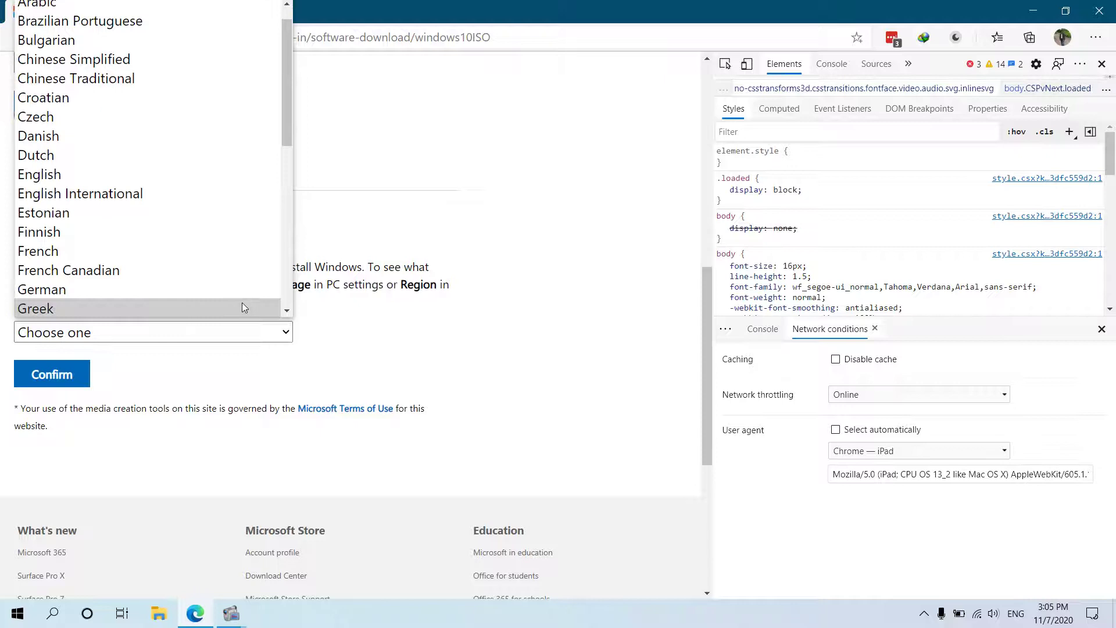
click(211, 193)
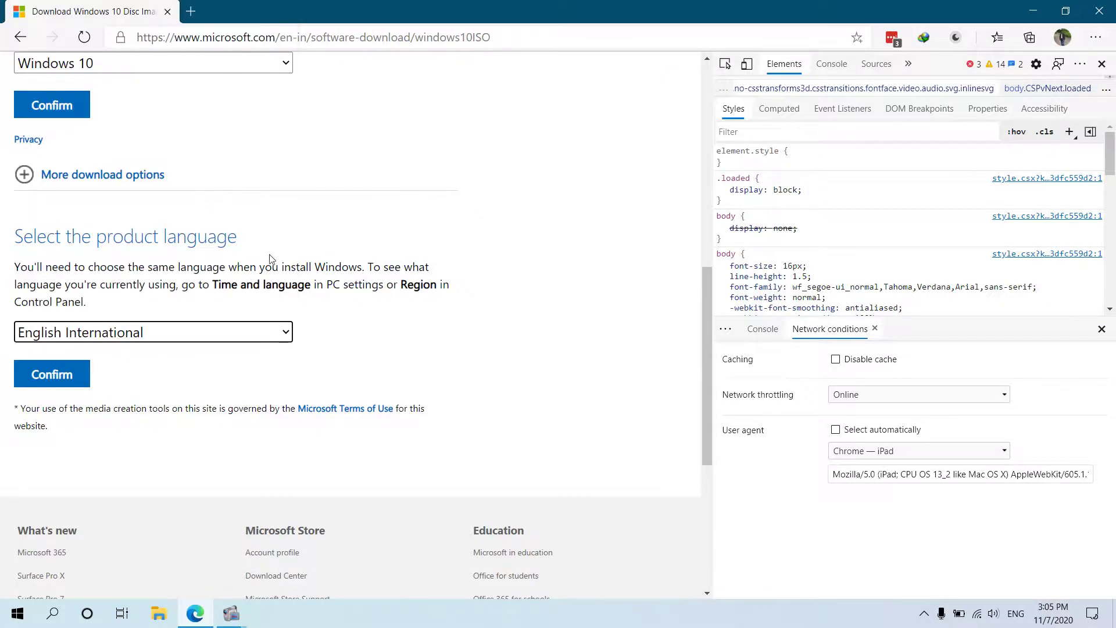
click(62, 375)
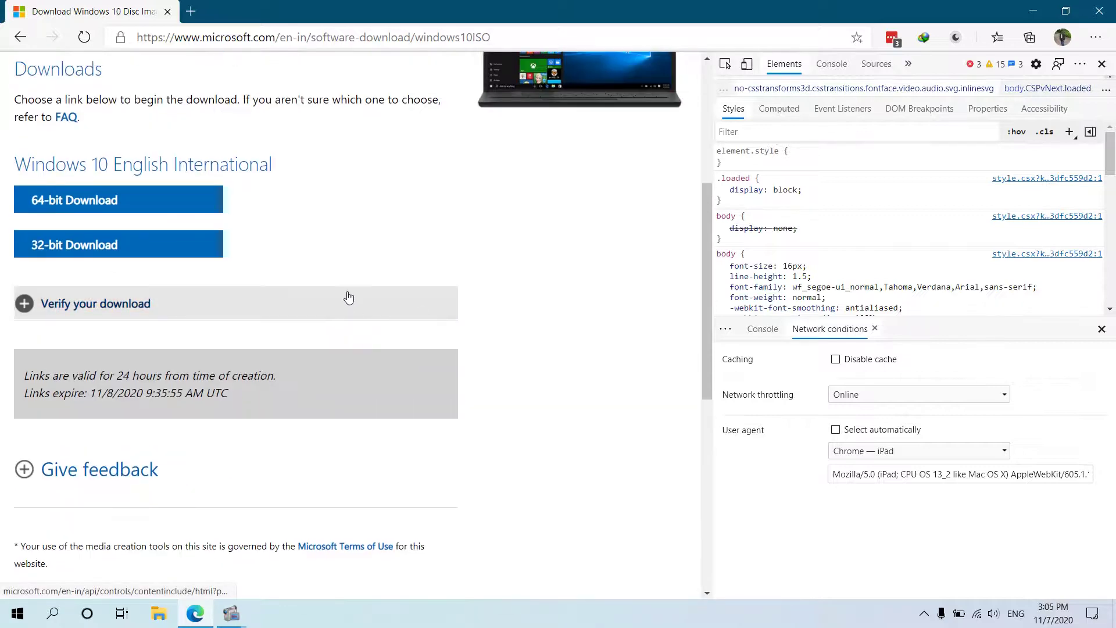
scroll(348, 298, up, 1)
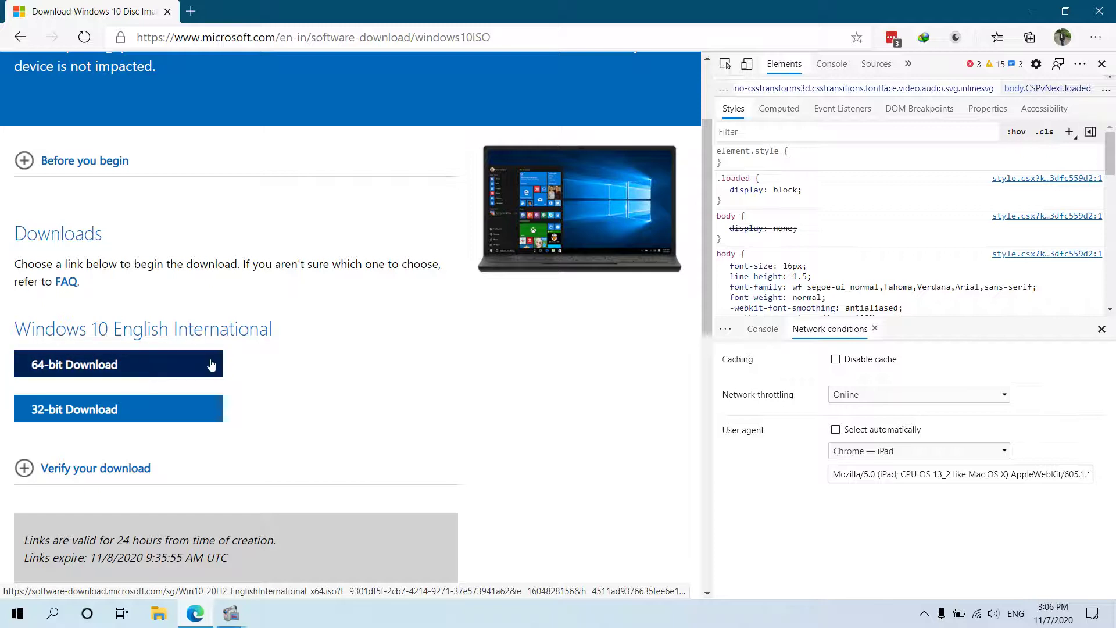
Step: Send the 64-bit ISO link to IDM, check the save path, and start the download
click(166, 368)
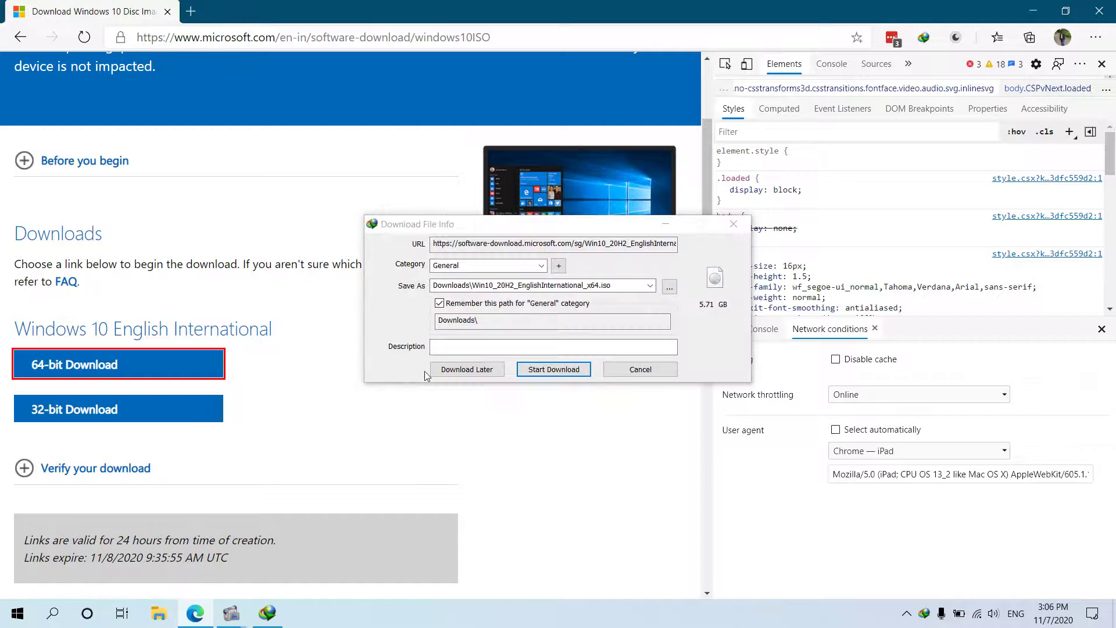
drag(481, 229, 243, 186)
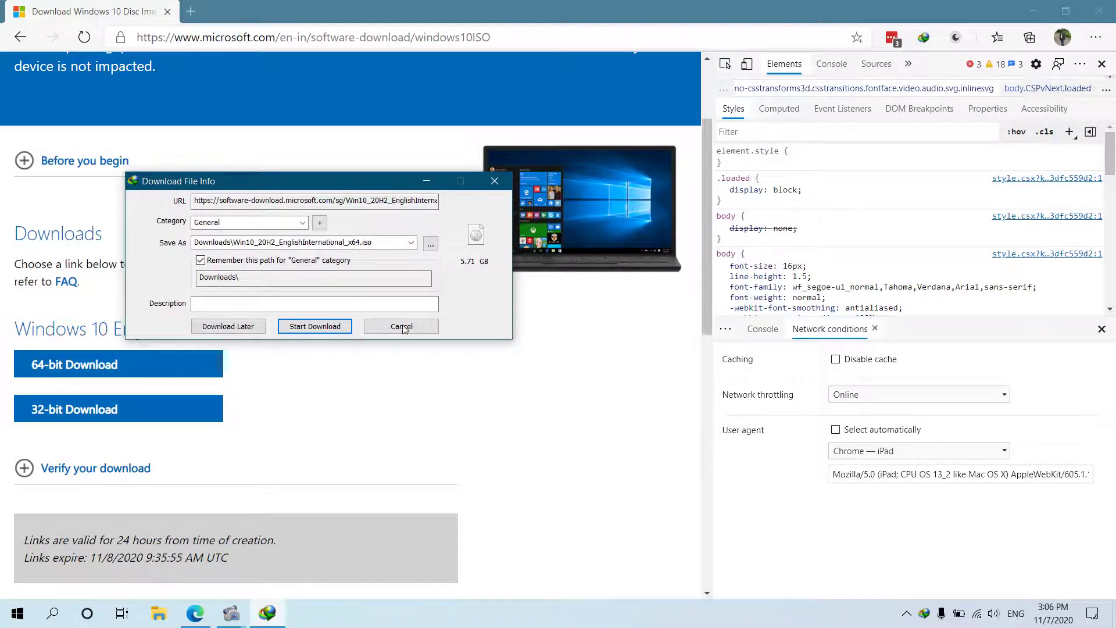
double_click(348, 241)
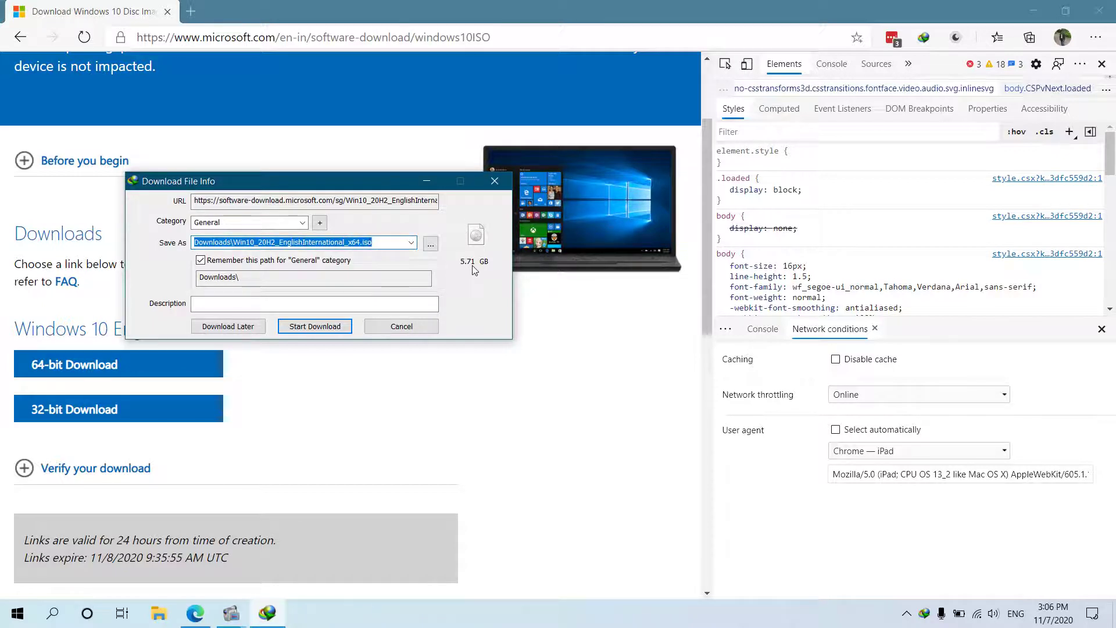
click(331, 330)
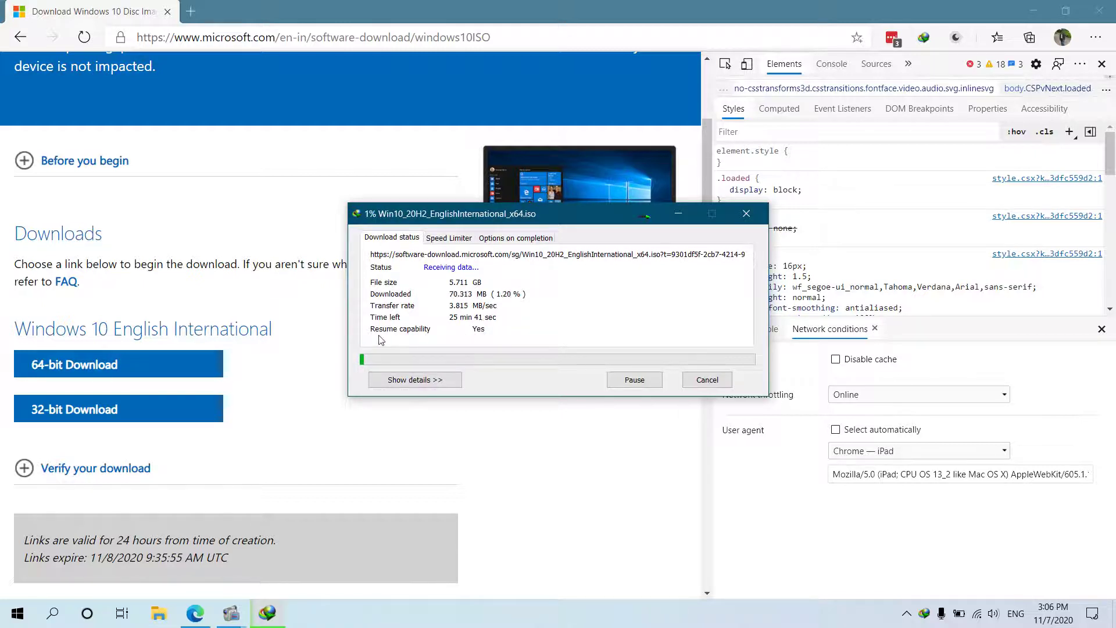
Step: Pause, resume and re-pause the ISO download at about 105 MB, show details, then cancel
click(627, 381)
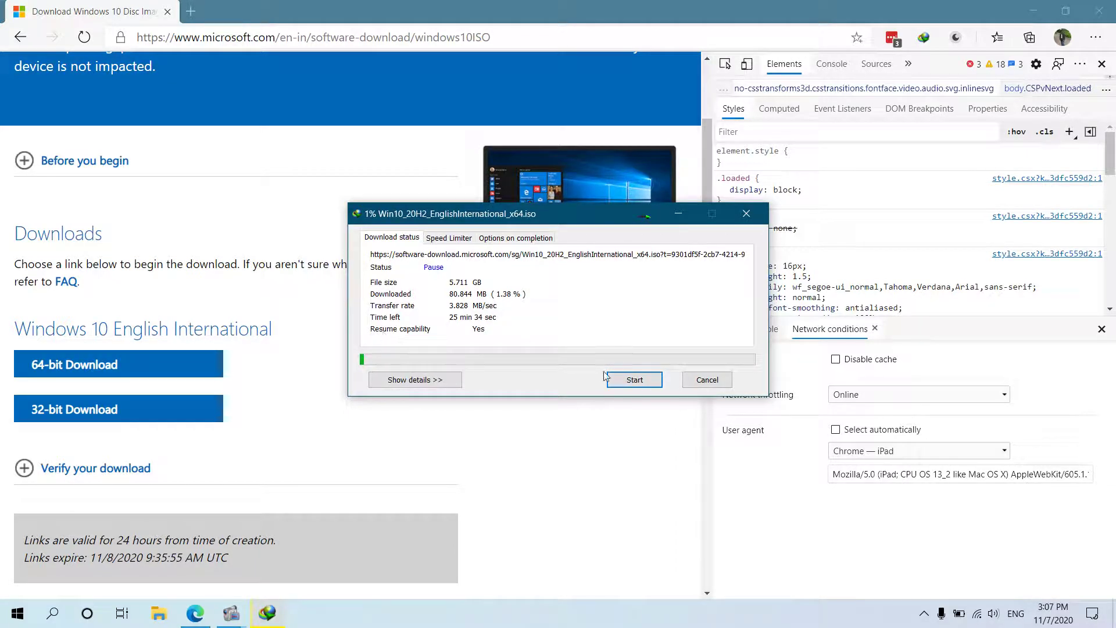
click(622, 380)
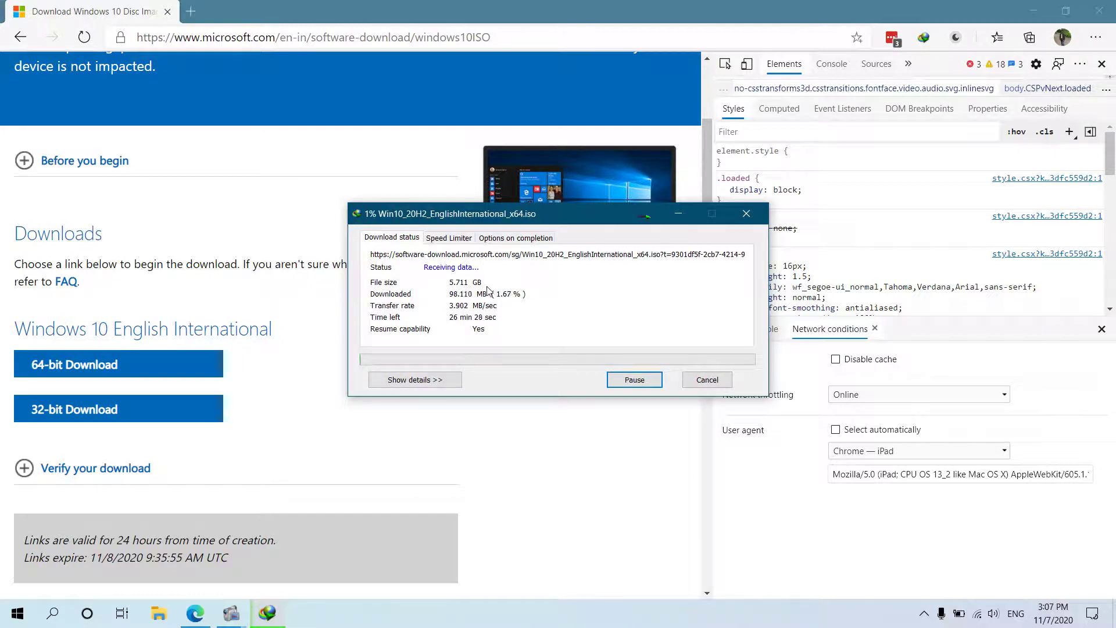
click(619, 381)
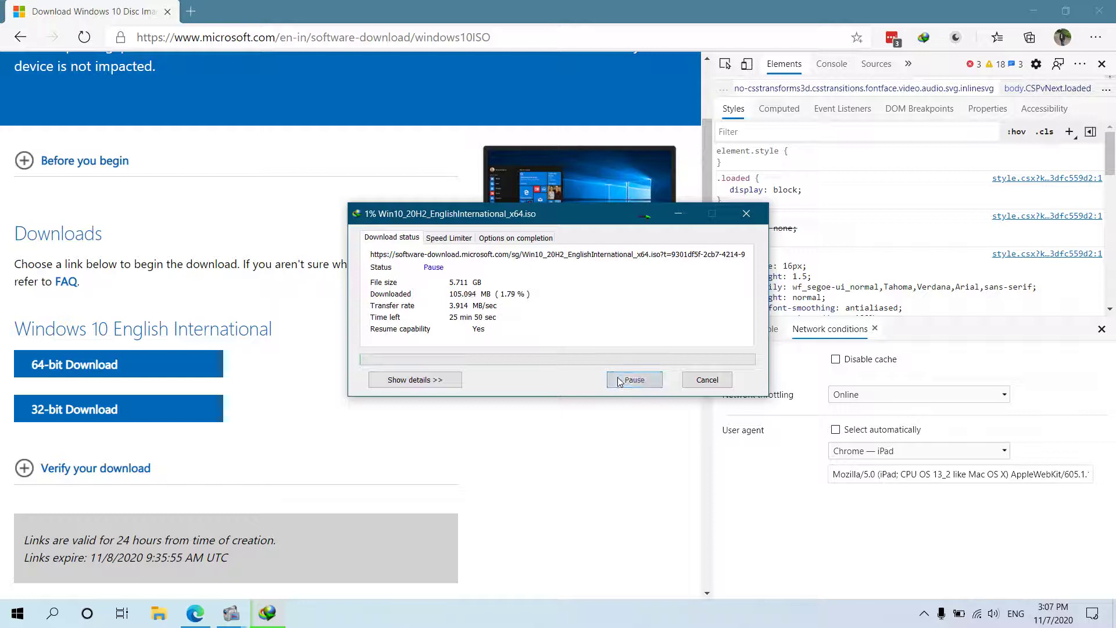
click(435, 383)
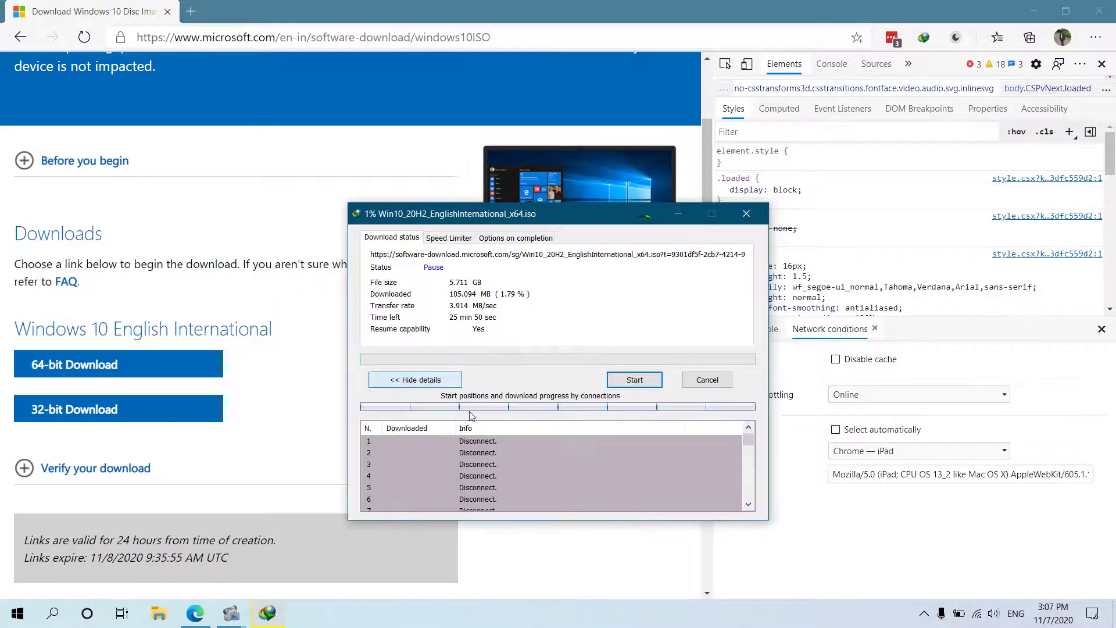
click(718, 381)
scroll(511, 399, down, 5)
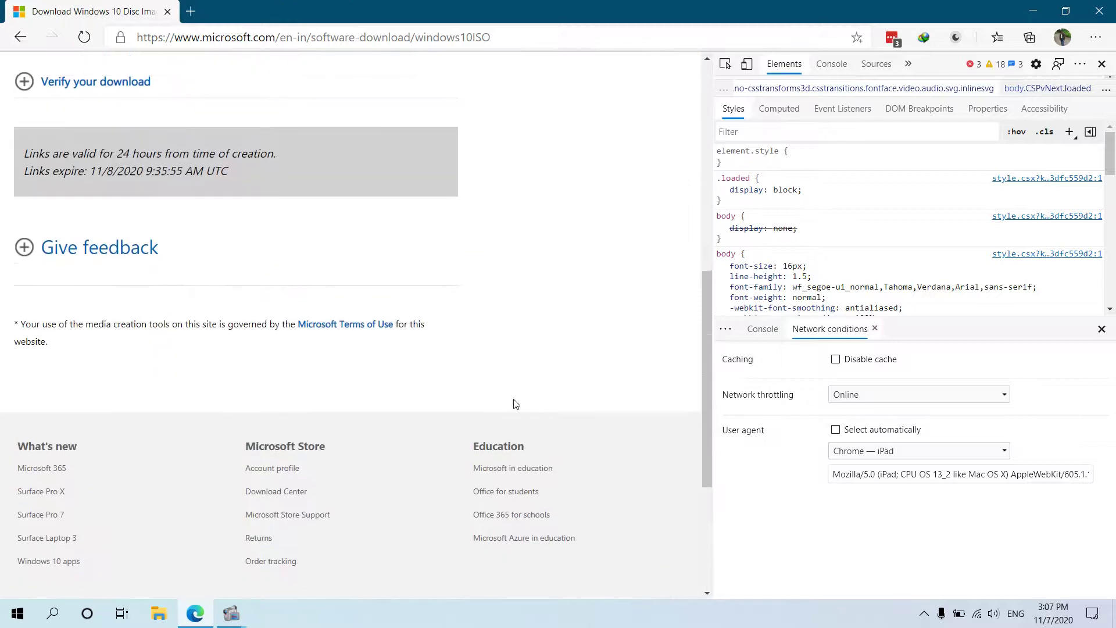
scroll(514, 403, up, 10)
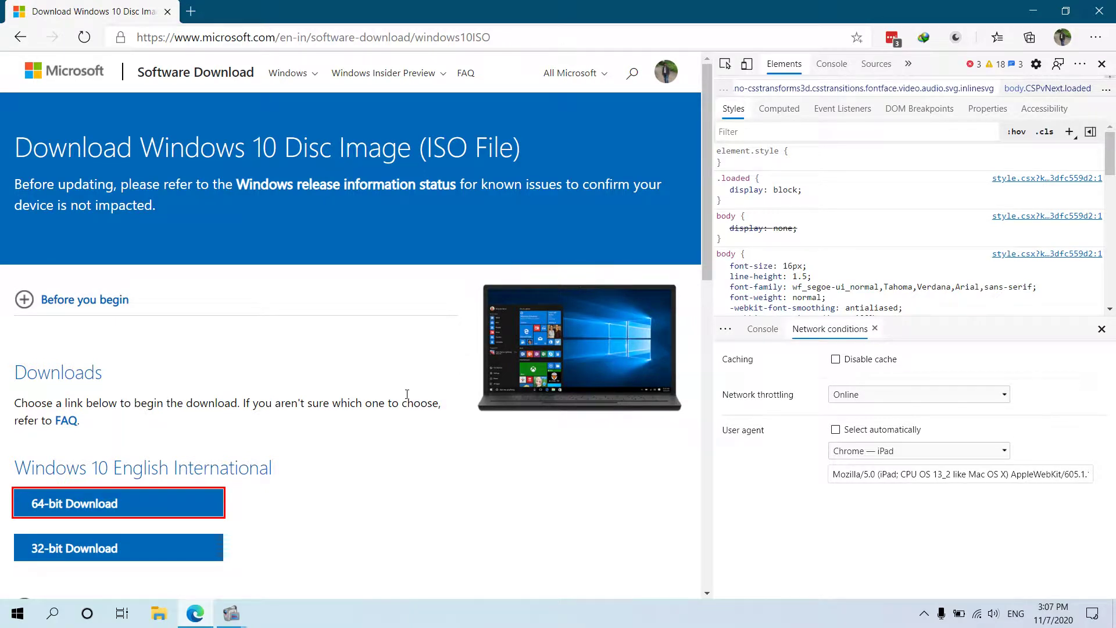
scroll(407, 394, down, 2)
scroll(442, 412, down, 3)
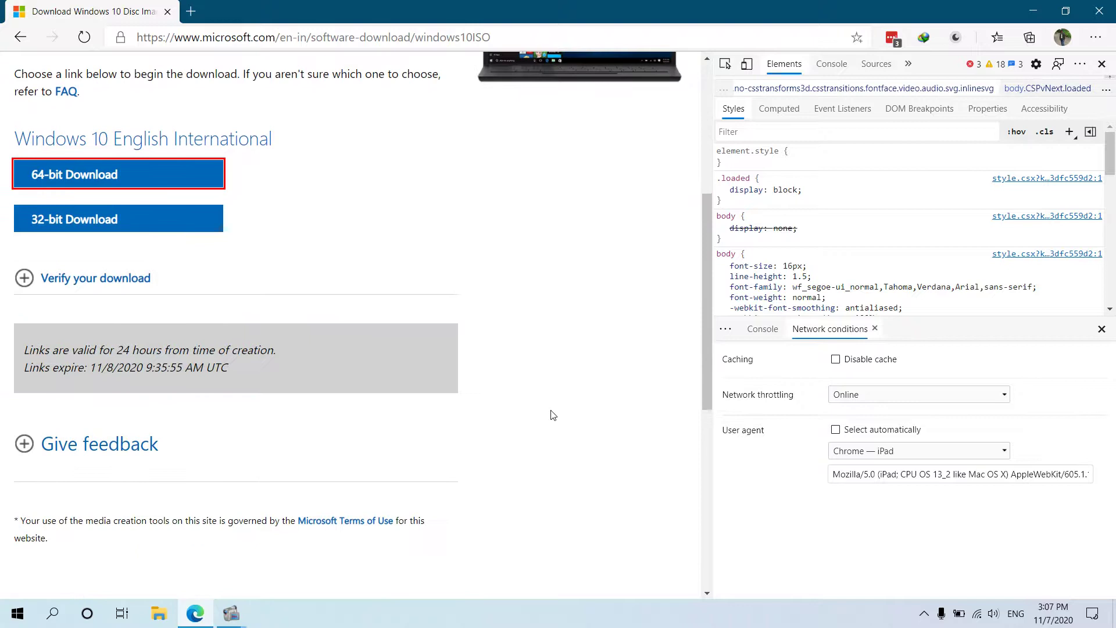
scroll(553, 414, up, 2)
scroll(552, 414, up, 3)
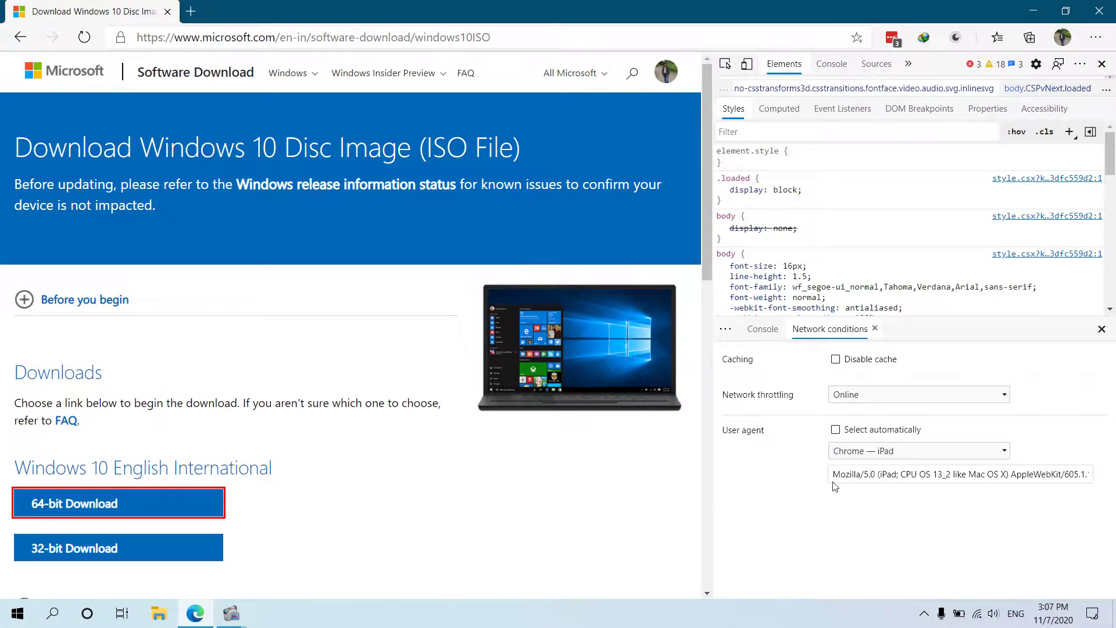
scroll(231, 389, down, 3)
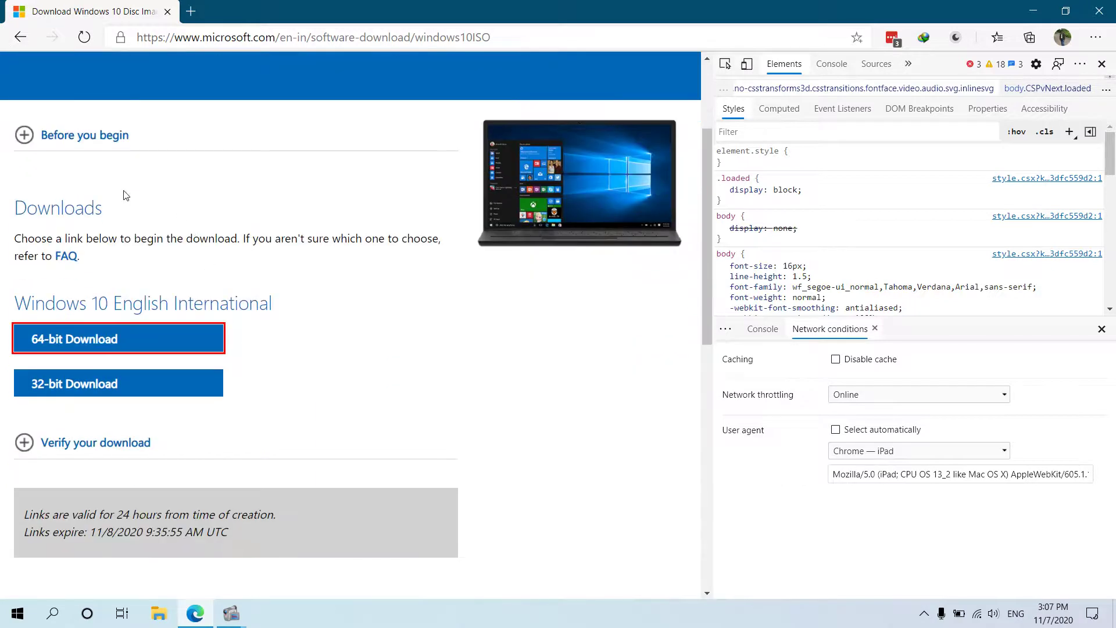
scroll(347, 367, up, 1)
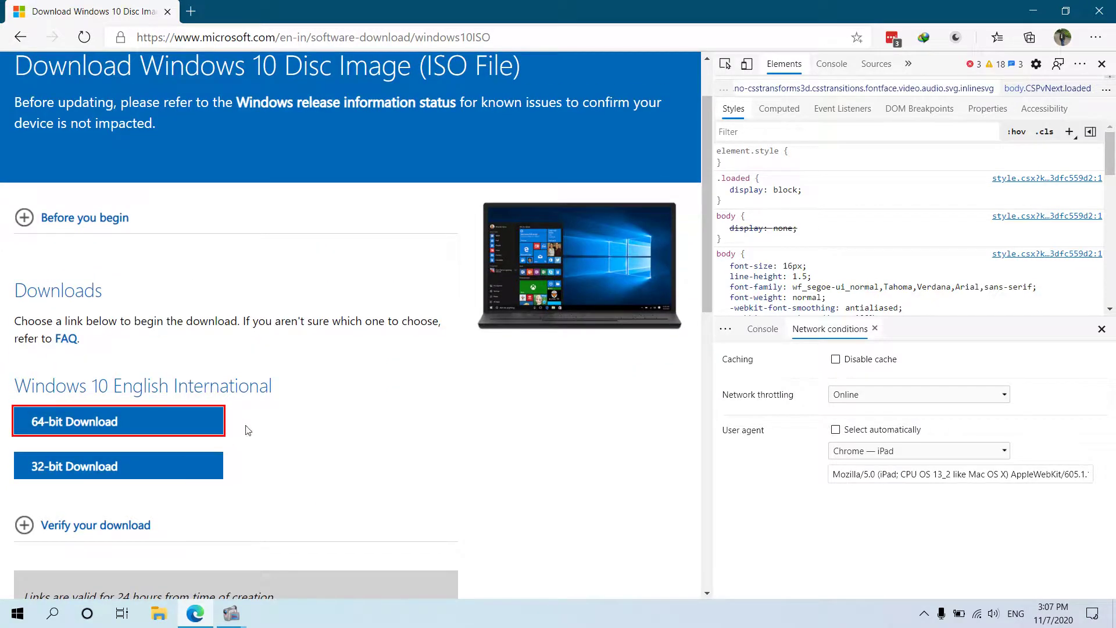
scroll(248, 430, down, 2)
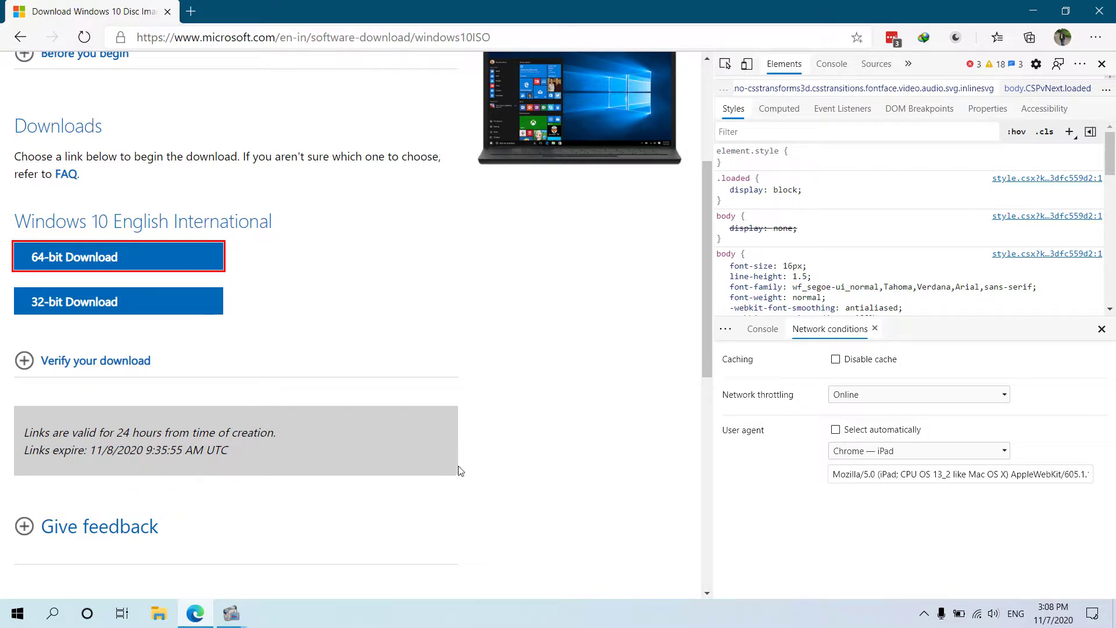
scroll(462, 470, up, 1)
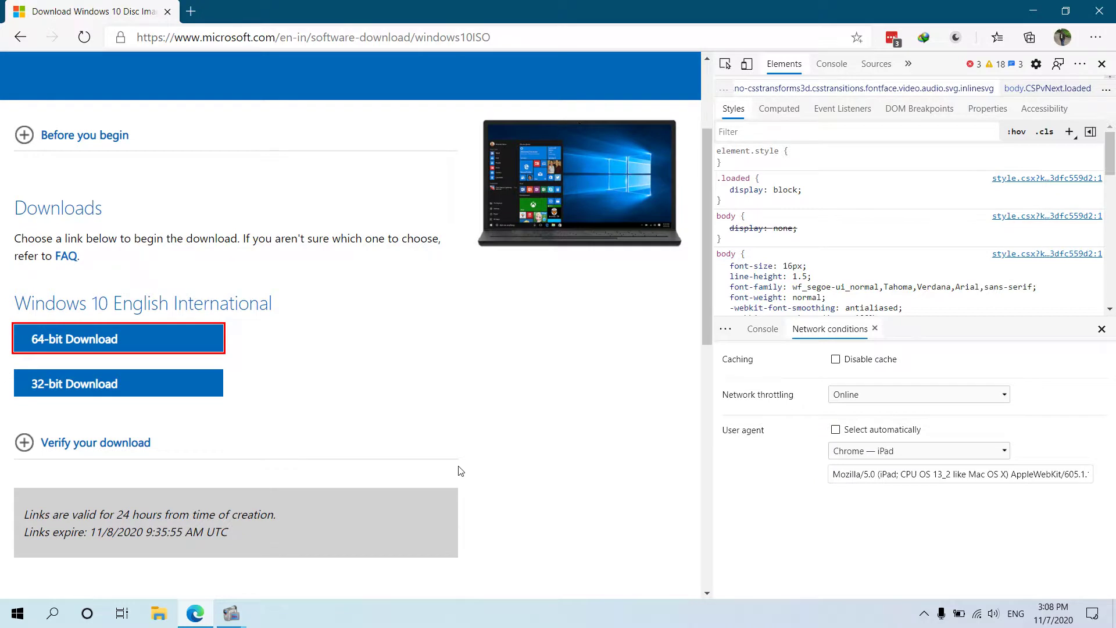
scroll(460, 470, up, 1)
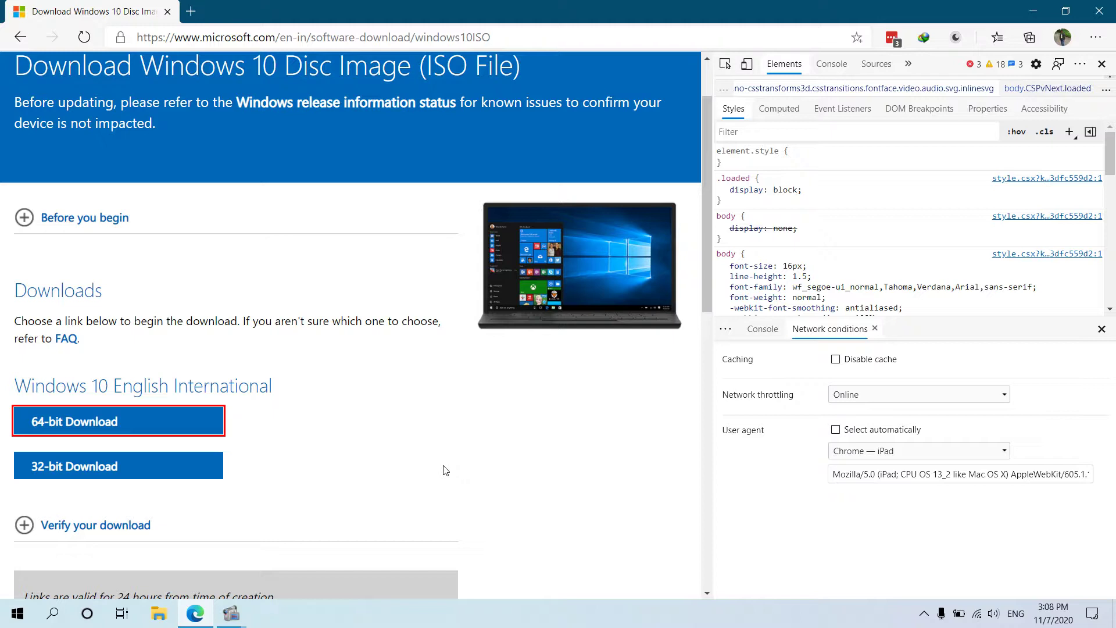
scroll(446, 469, up, 1)
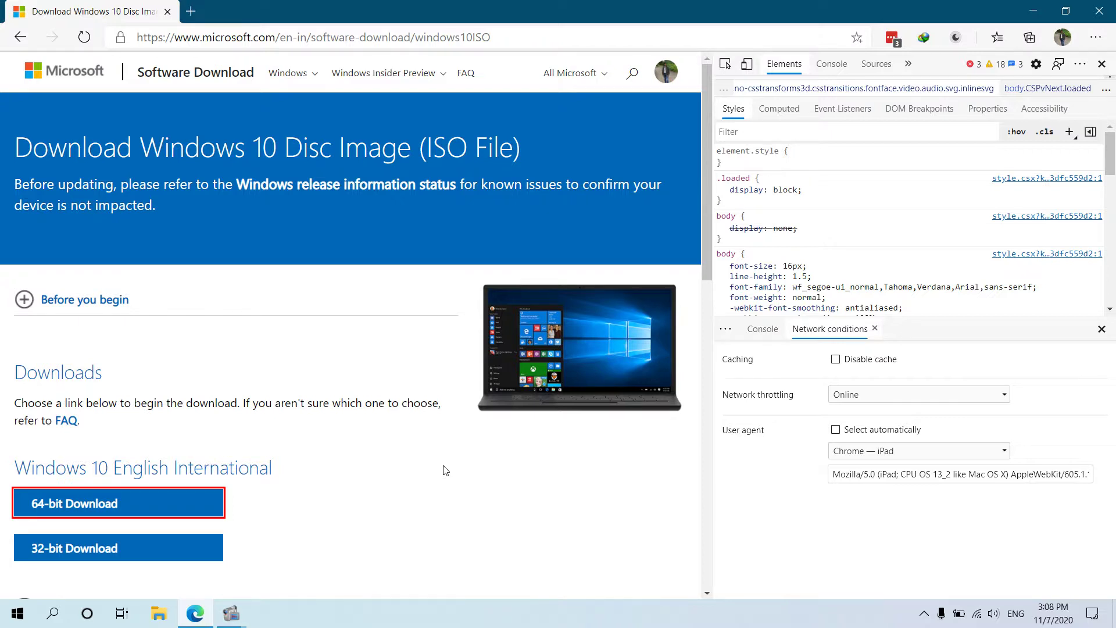
scroll(445, 470, down, 4)
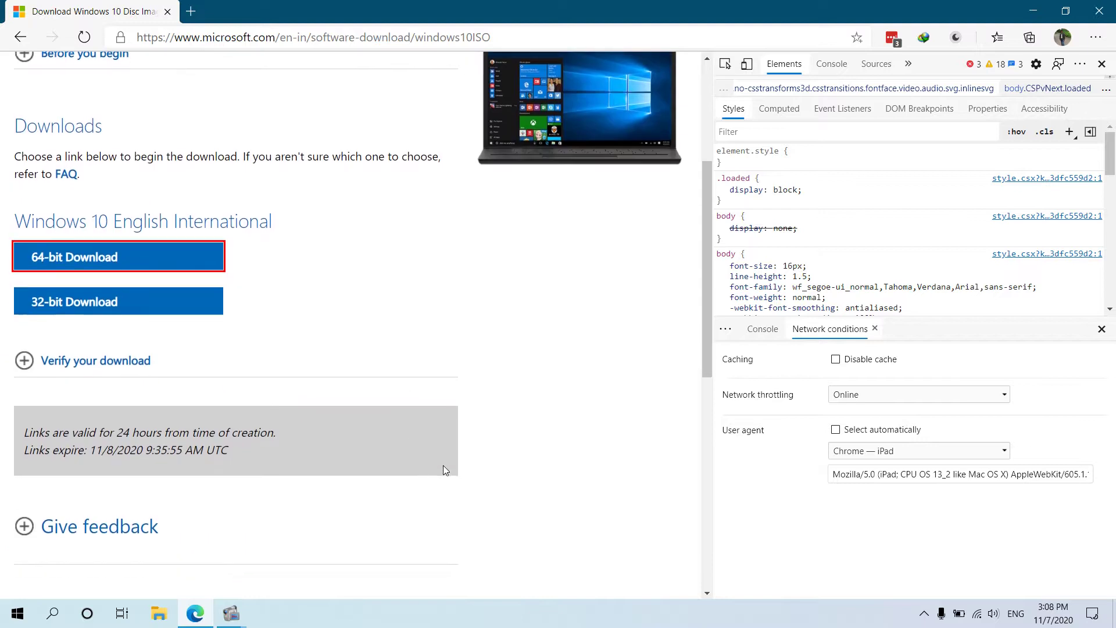
scroll(458, 461, down, 3)
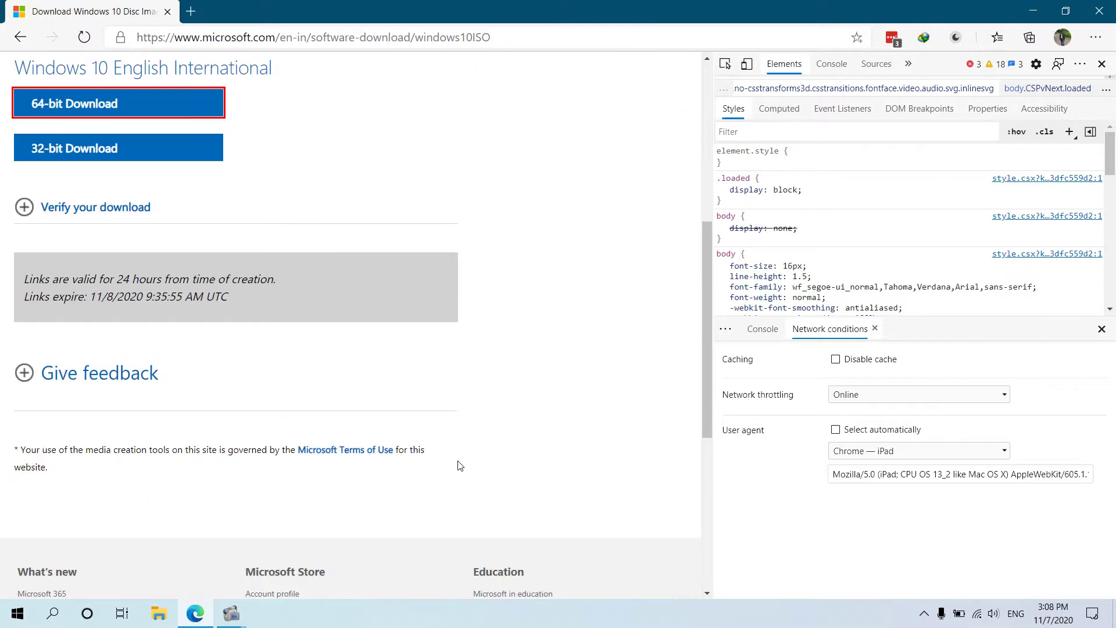
scroll(458, 461, down, 3)
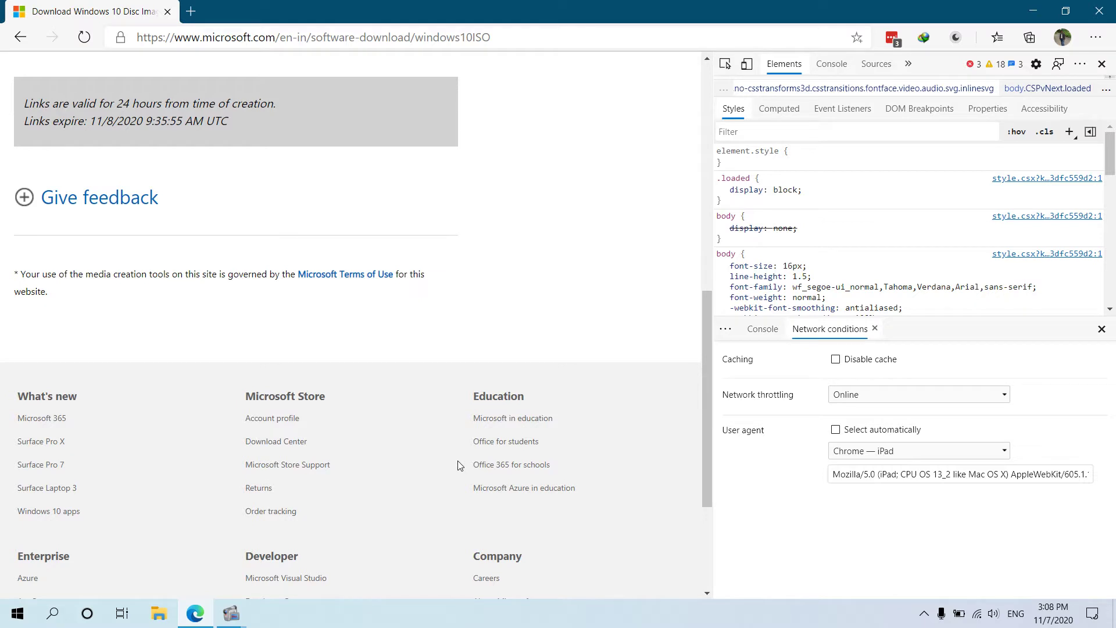
scroll(460, 465, down, 3)
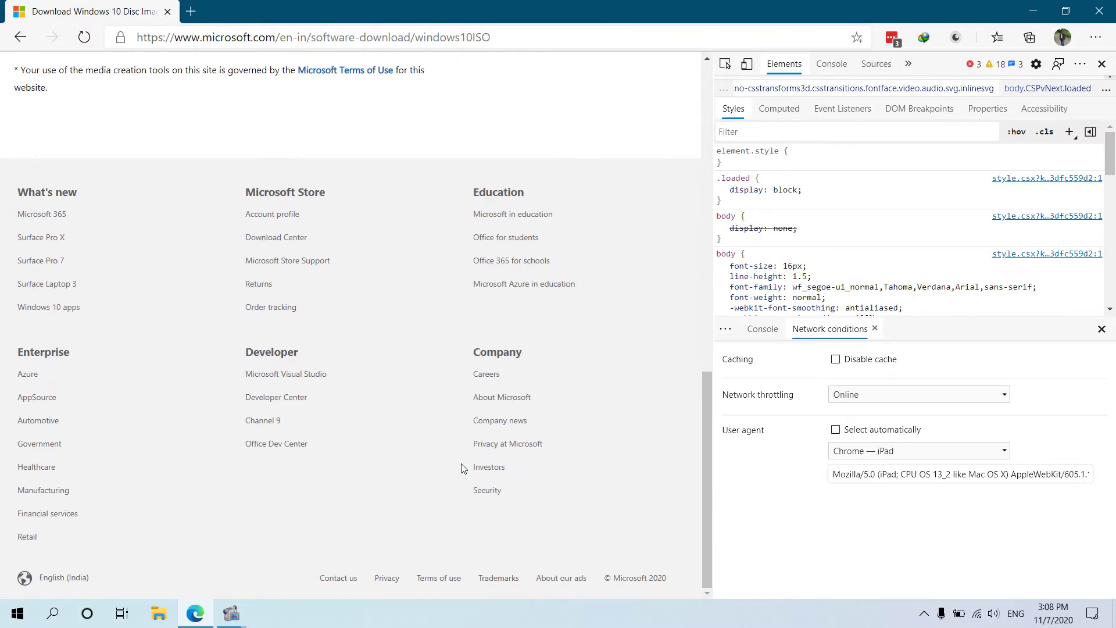